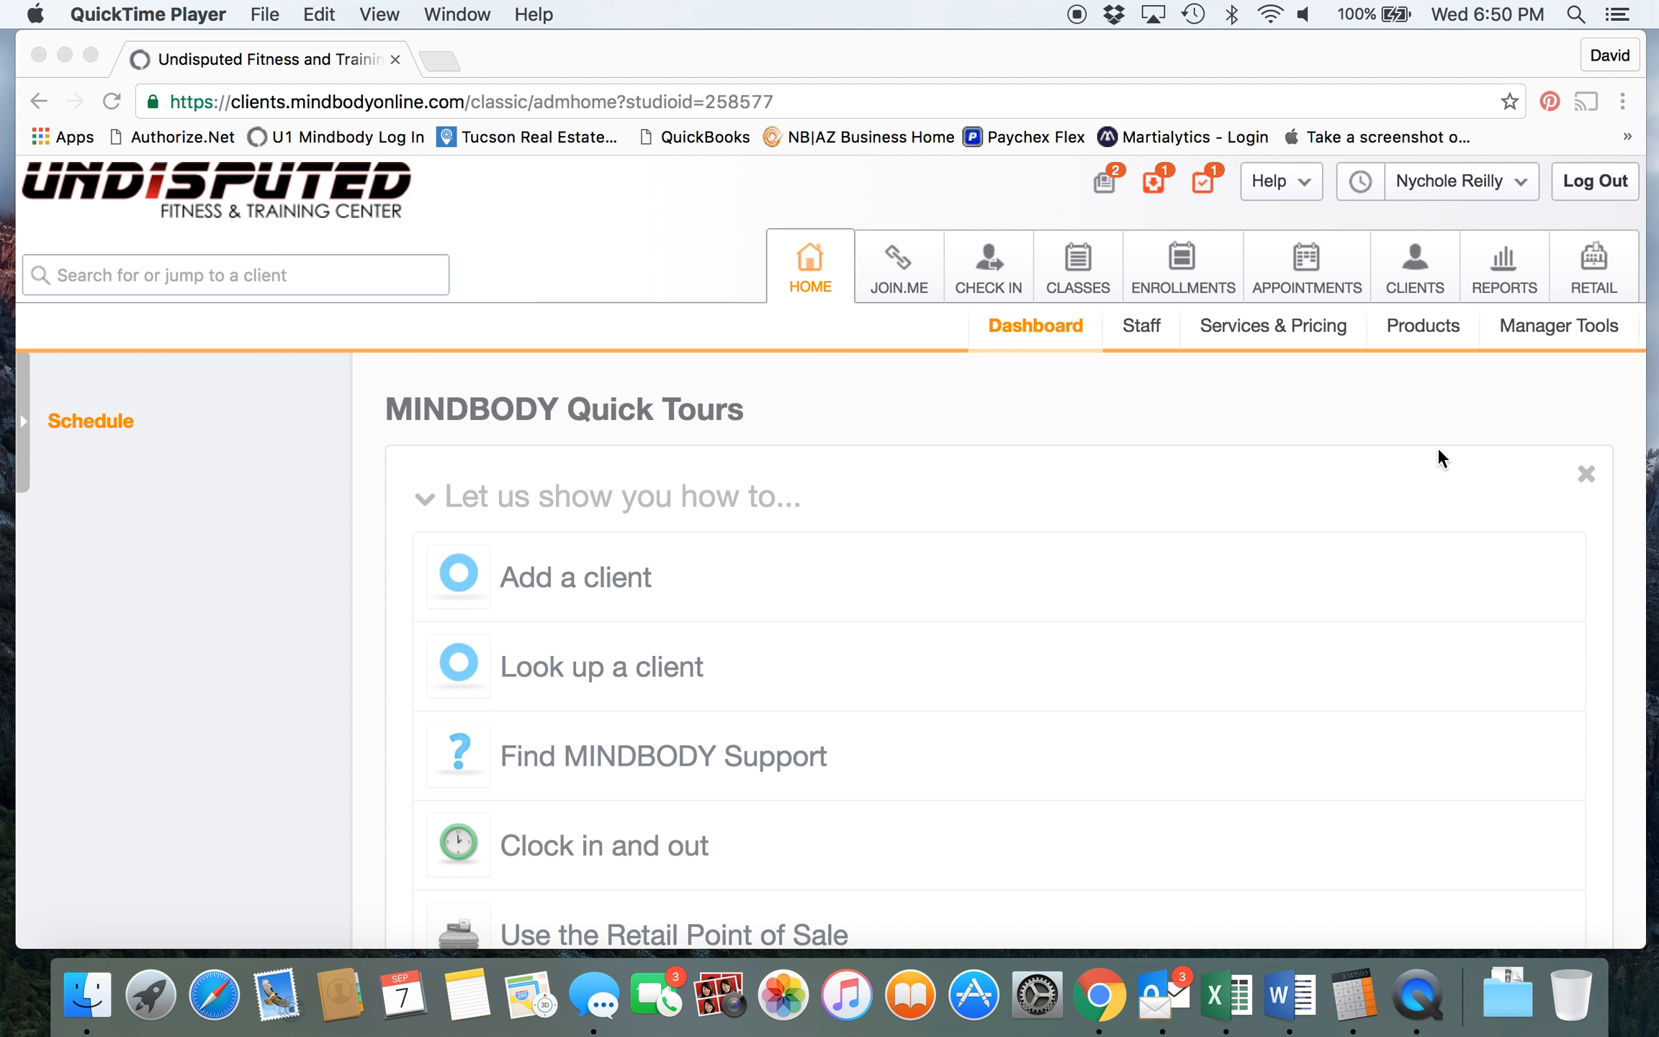
# Step: Open the retail point of sale and select the client by searching for their first name
pyautogui.click(1594, 274)
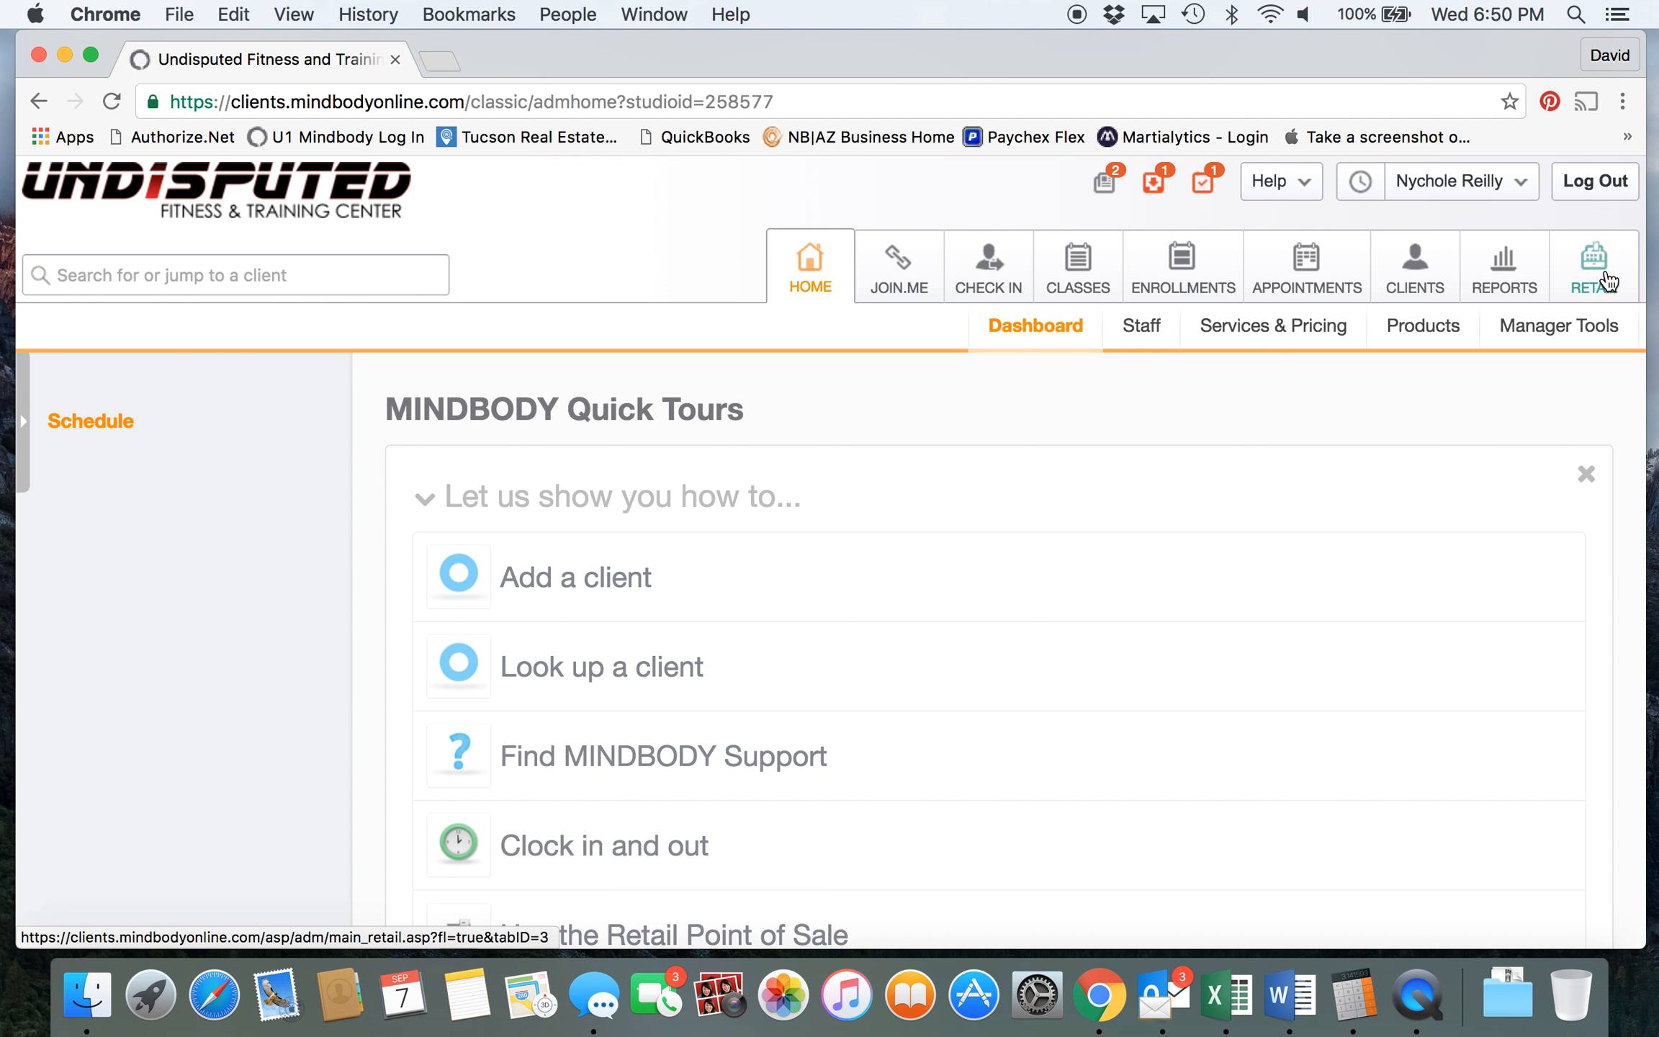
pyautogui.click(1603, 275)
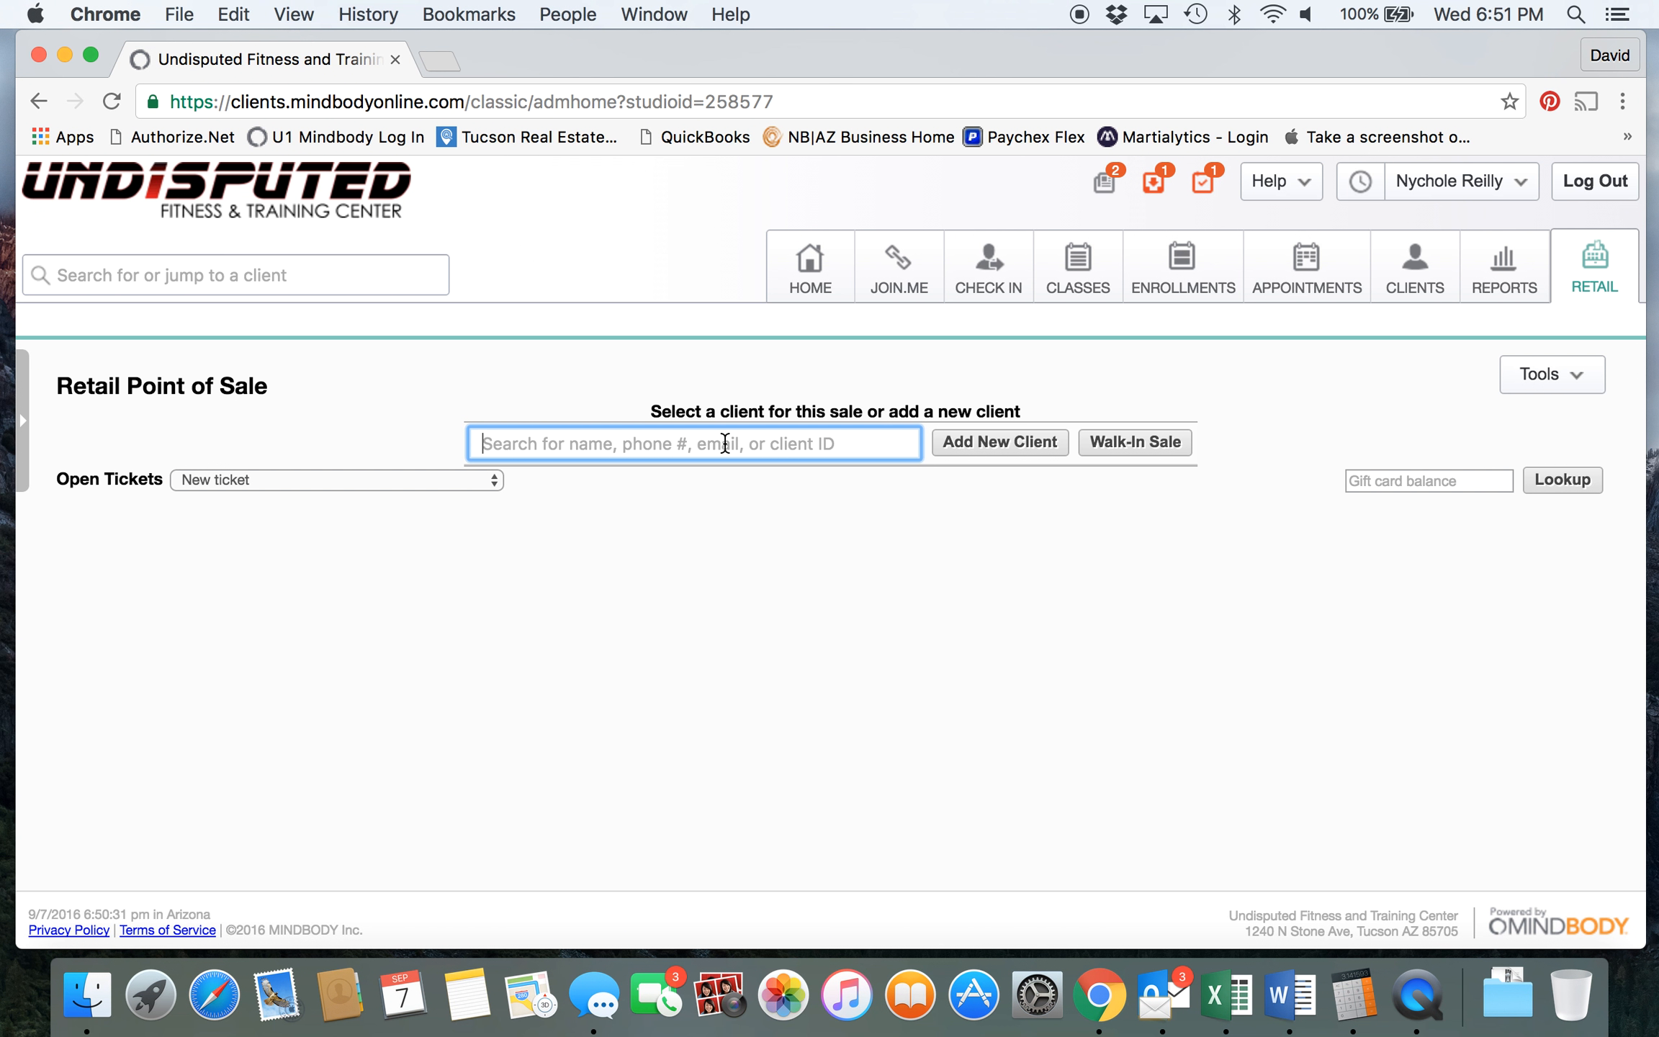
pyautogui.write('see')
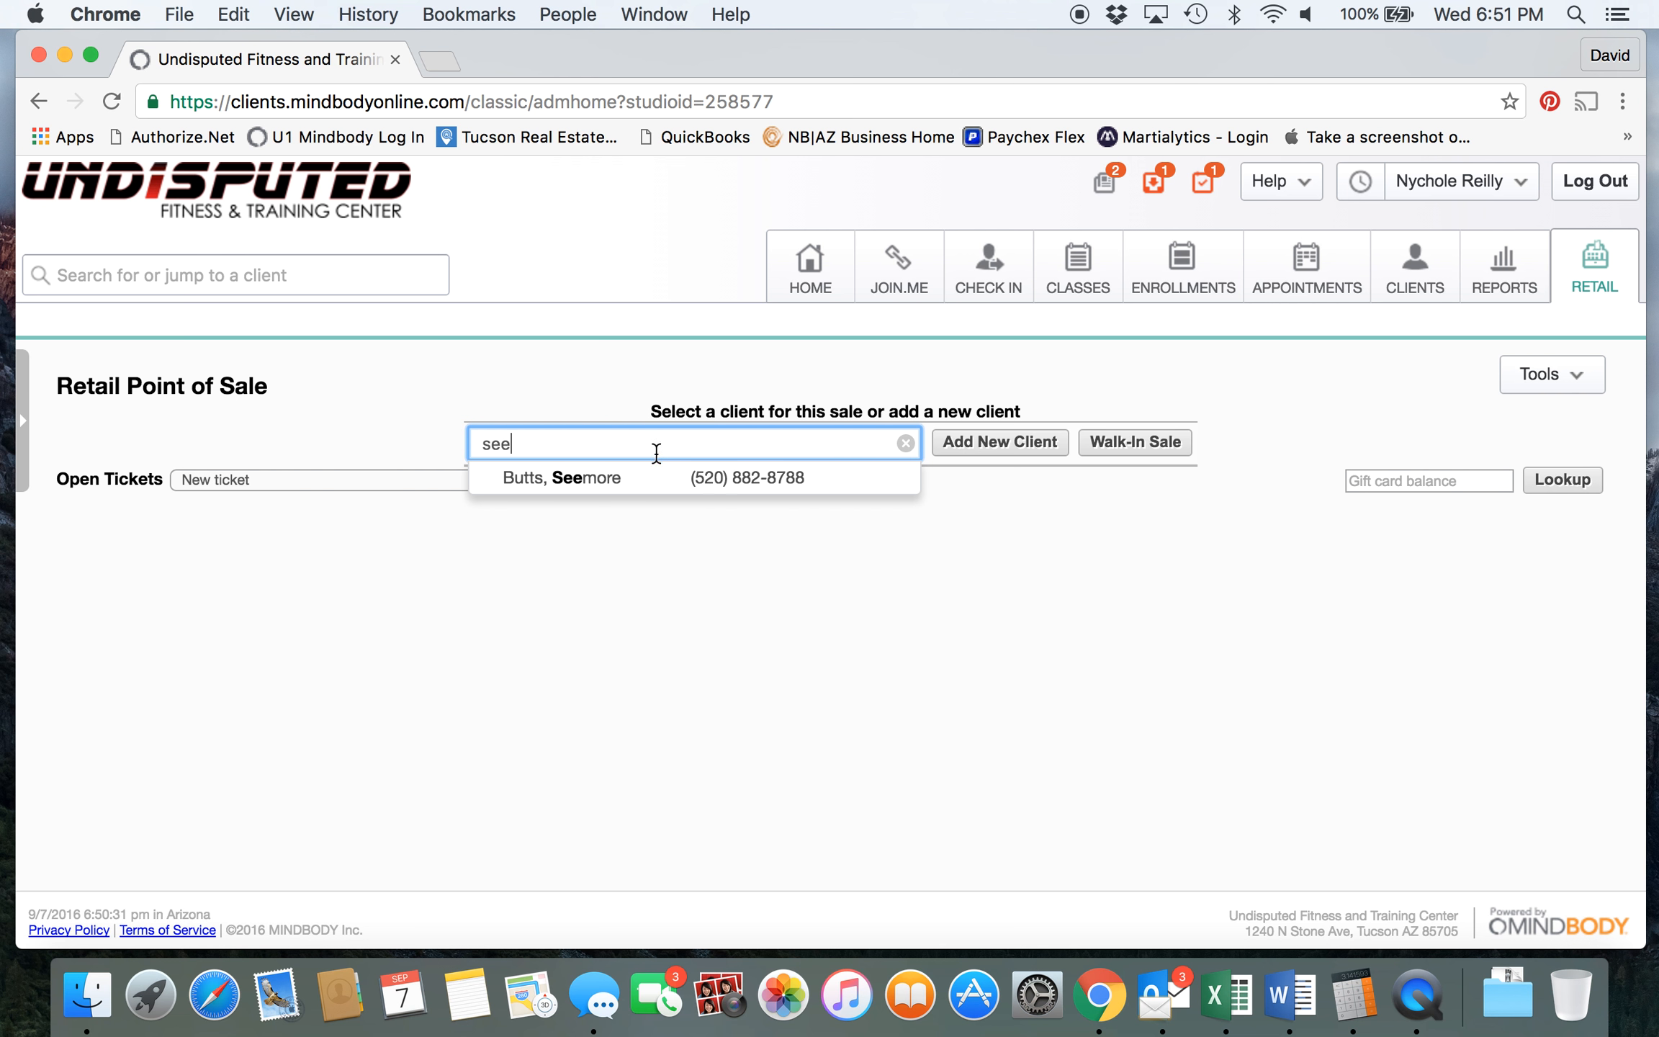
pyautogui.click(624, 480)
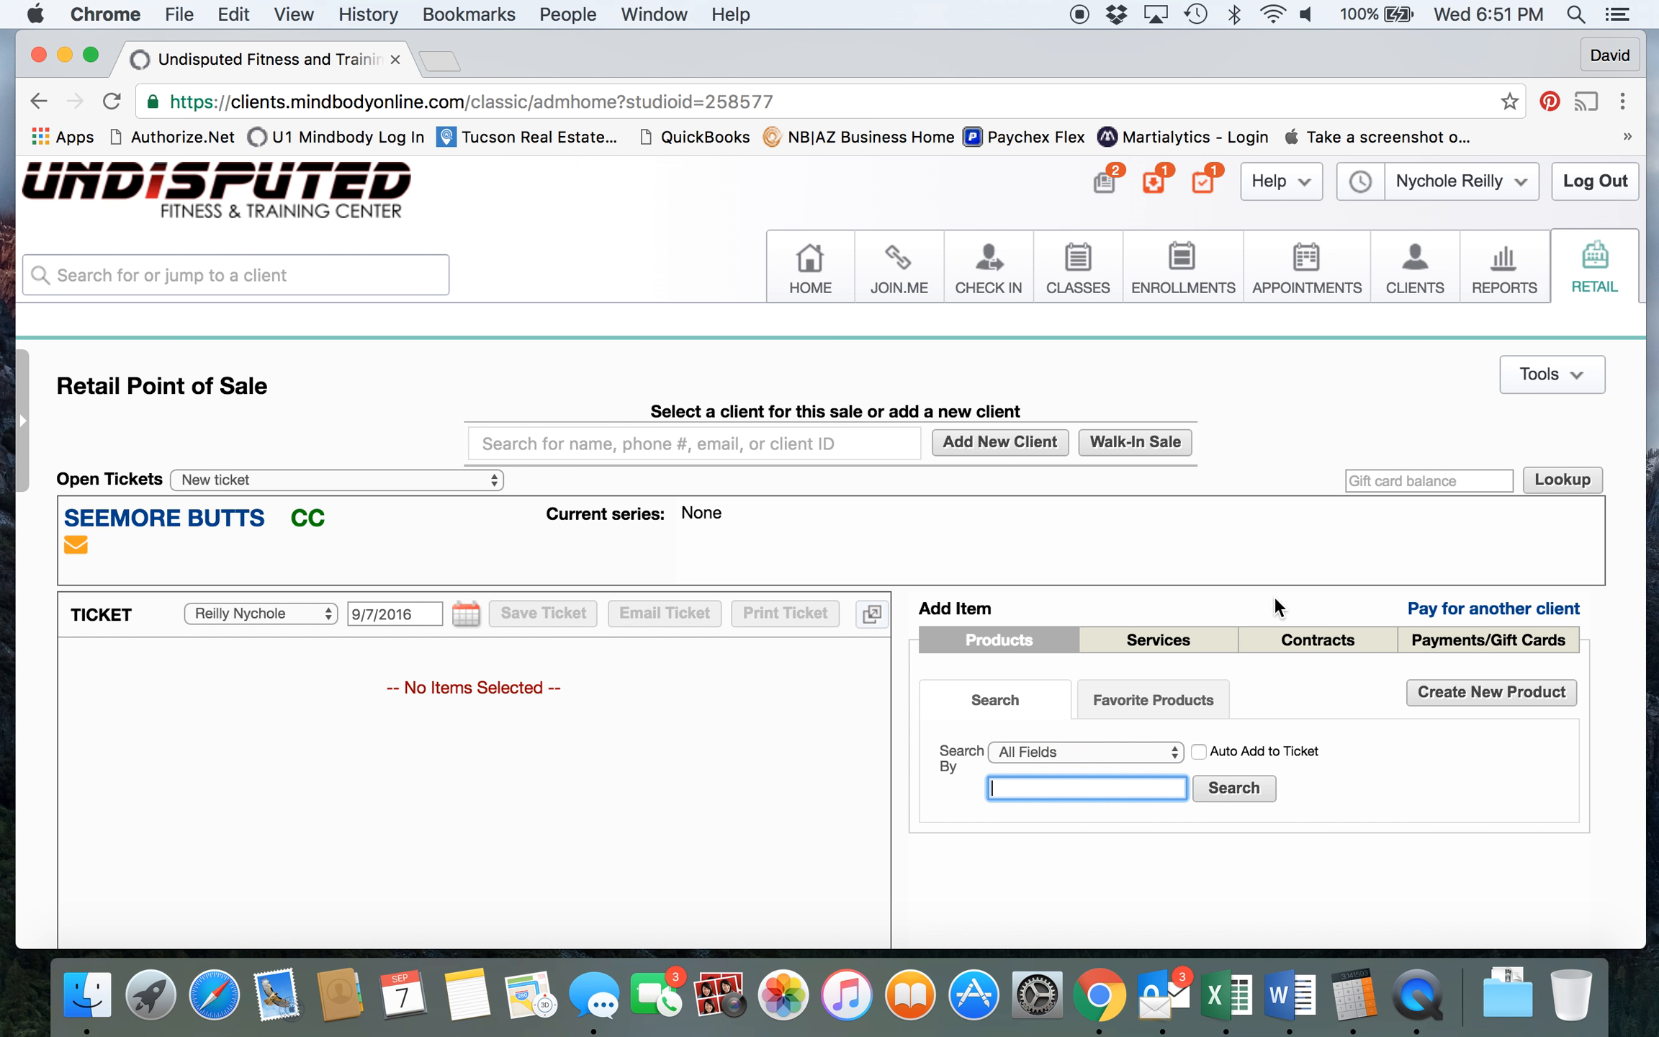
# Step: Choose the Full Program 12 Month Membership contract for the client and pro-rate it from 9/7/2016
pyautogui.click(1315, 645)
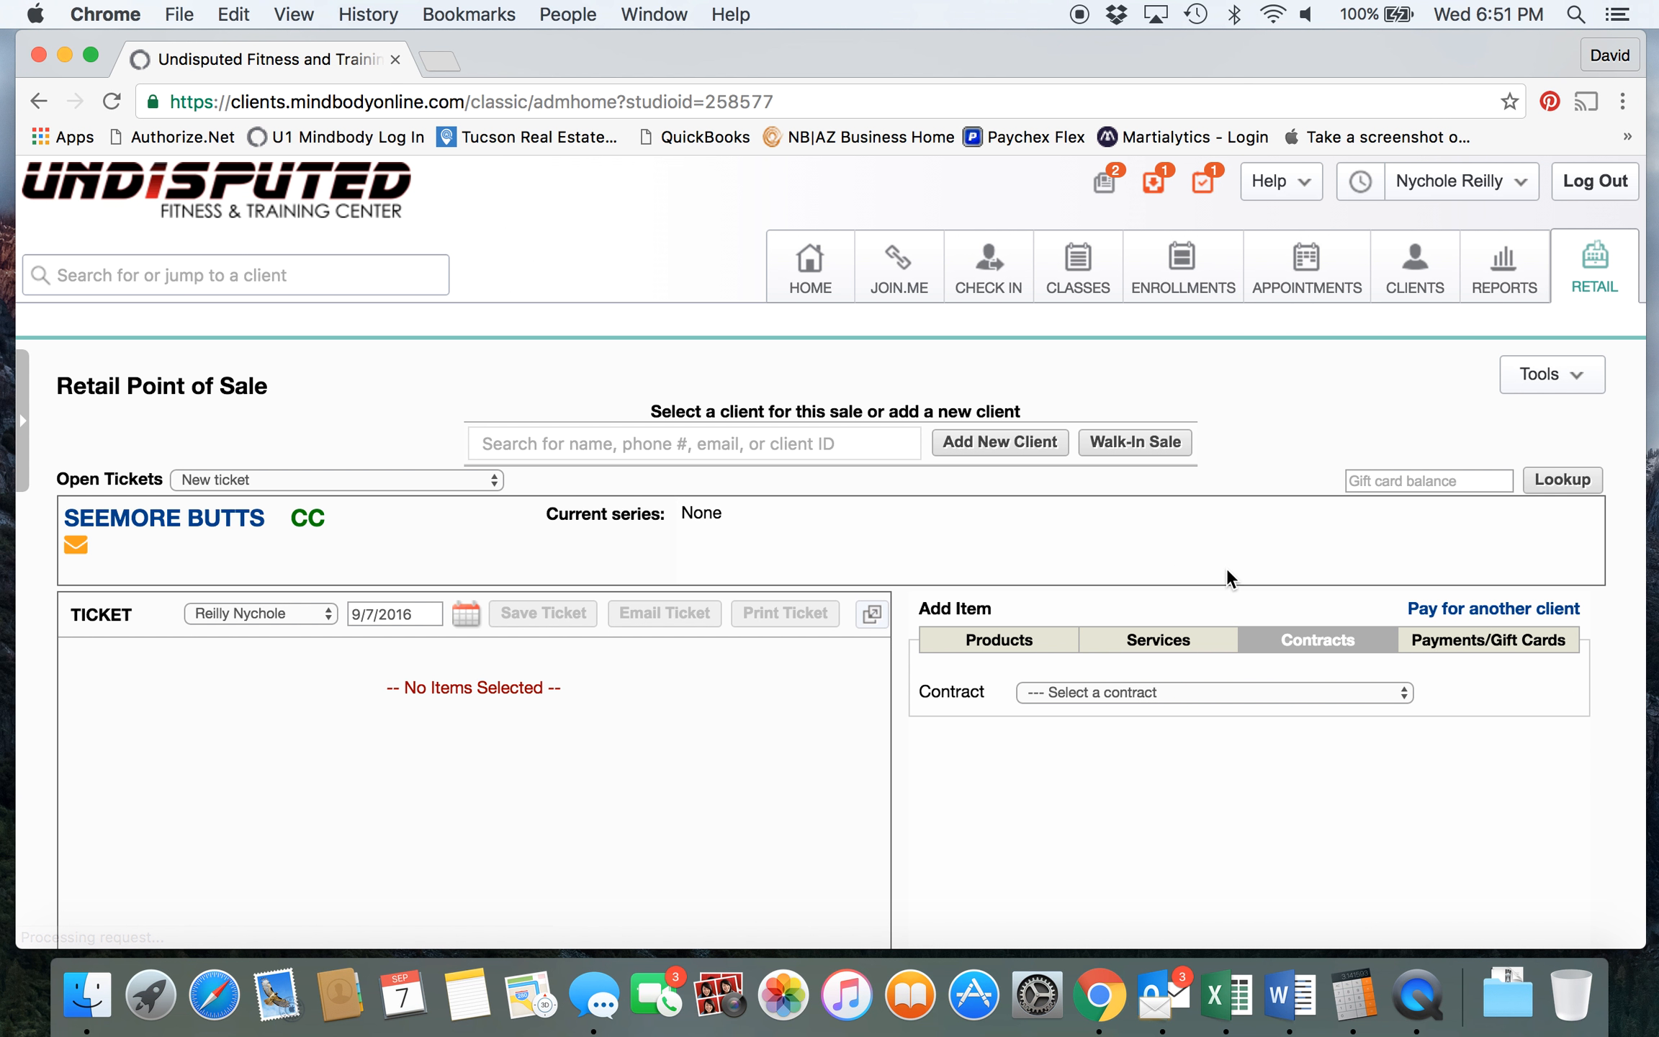
pyautogui.scroll(-3, 1230, 577)
pyautogui.click(1194, 584)
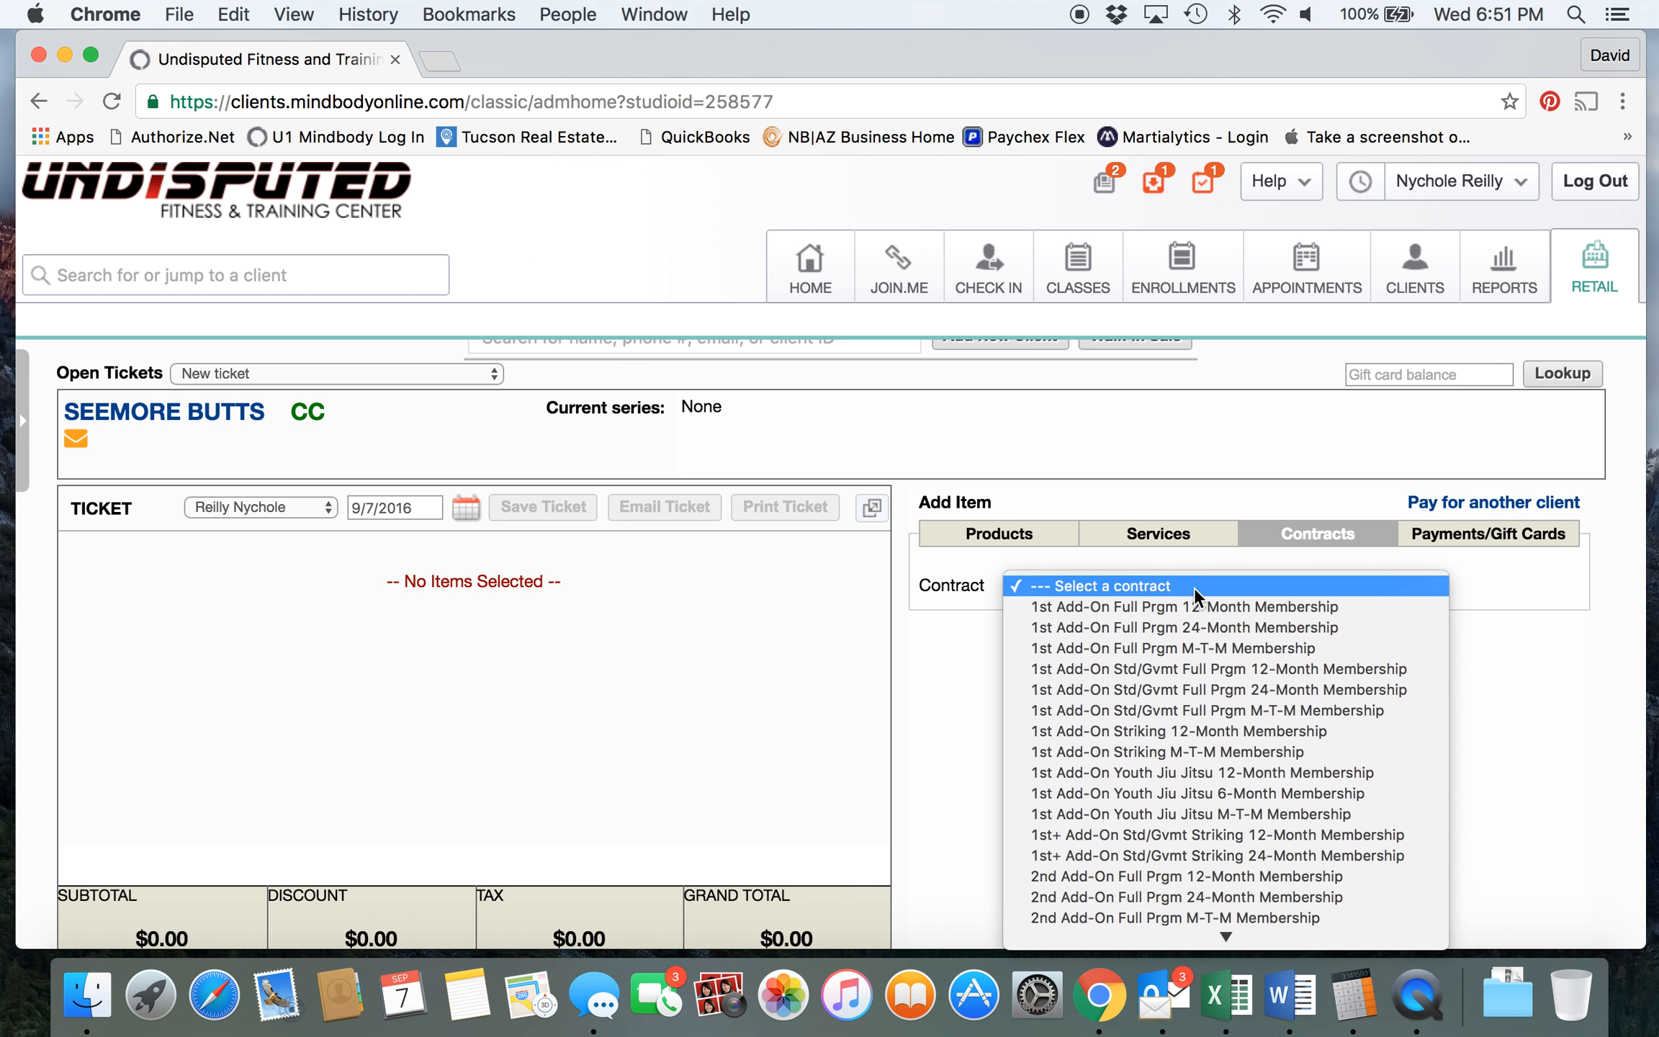
pyautogui.scroll(-10, 1205, 736)
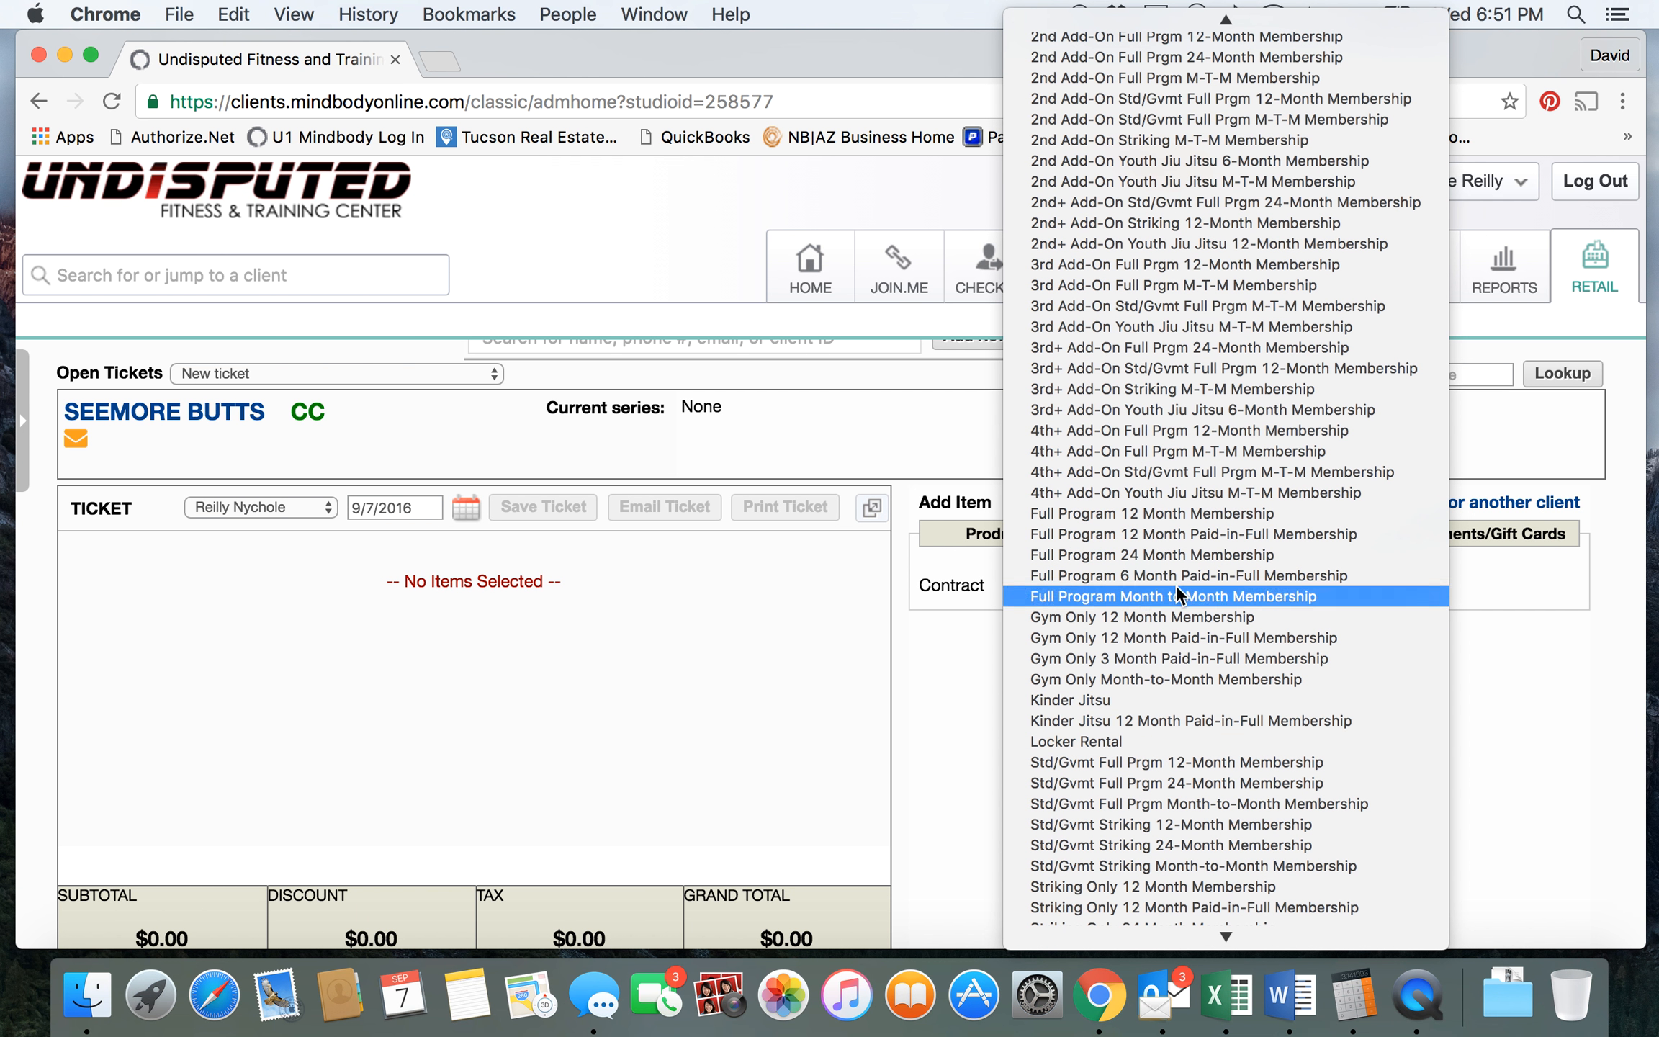
pyautogui.click(1163, 513)
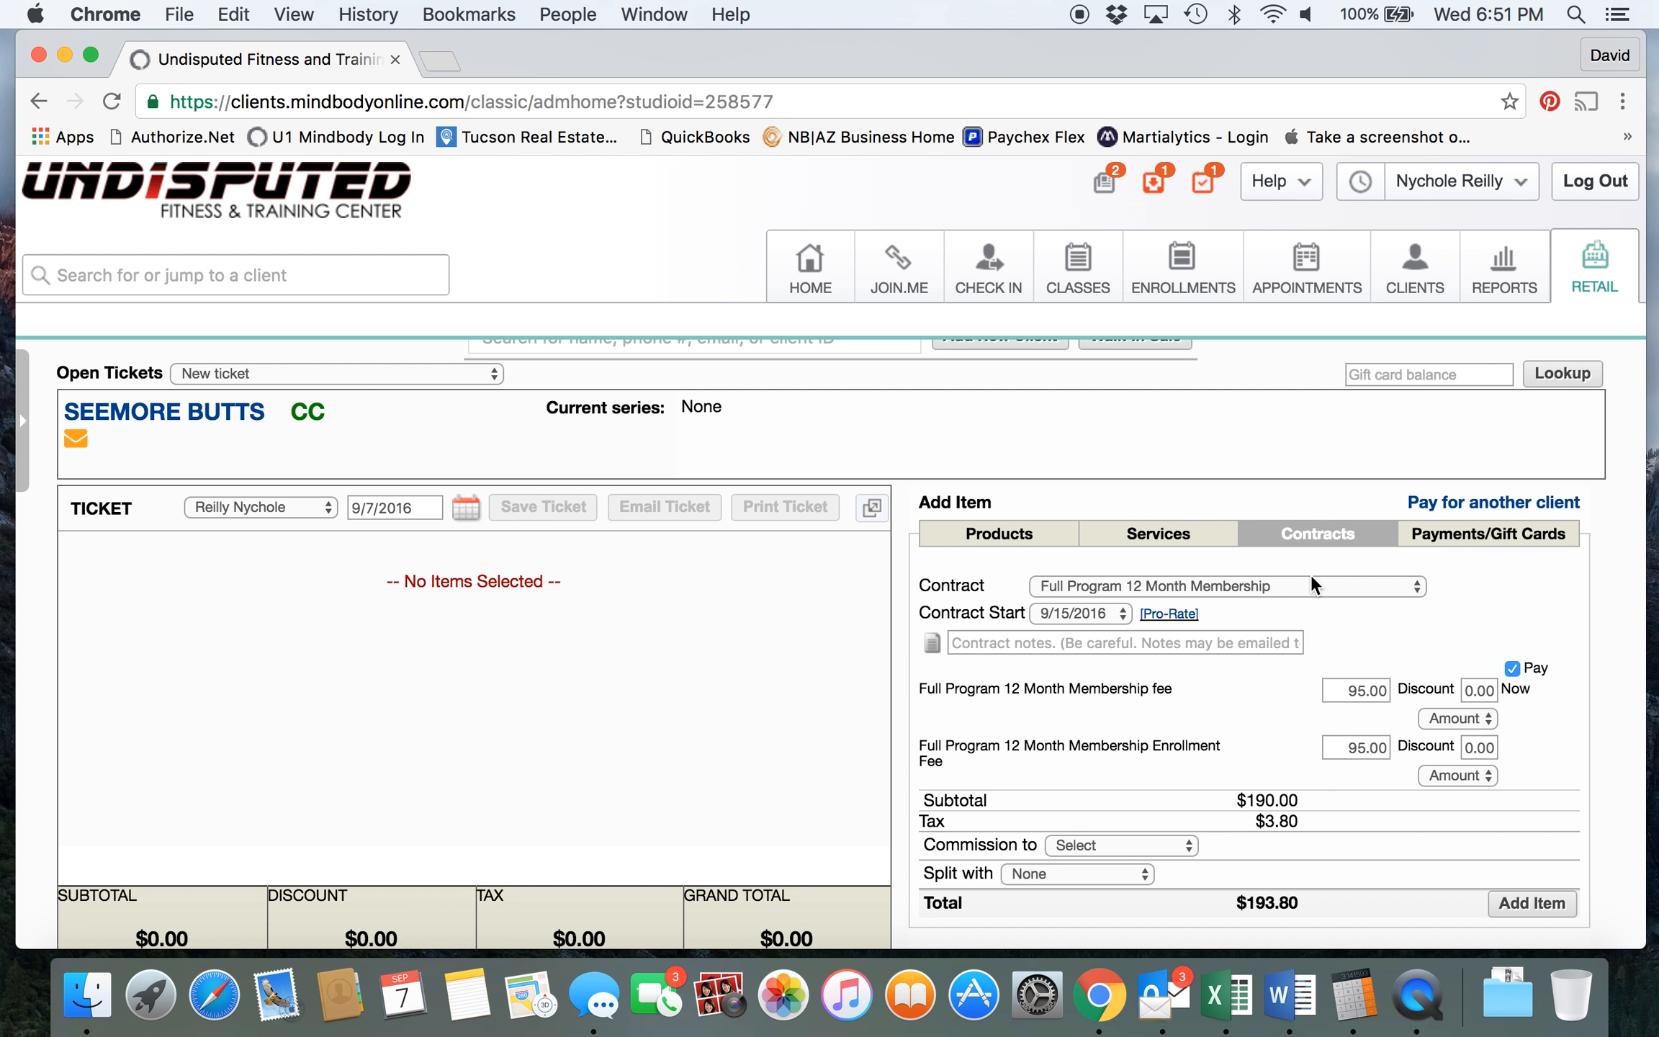
pyautogui.click(1171, 617)
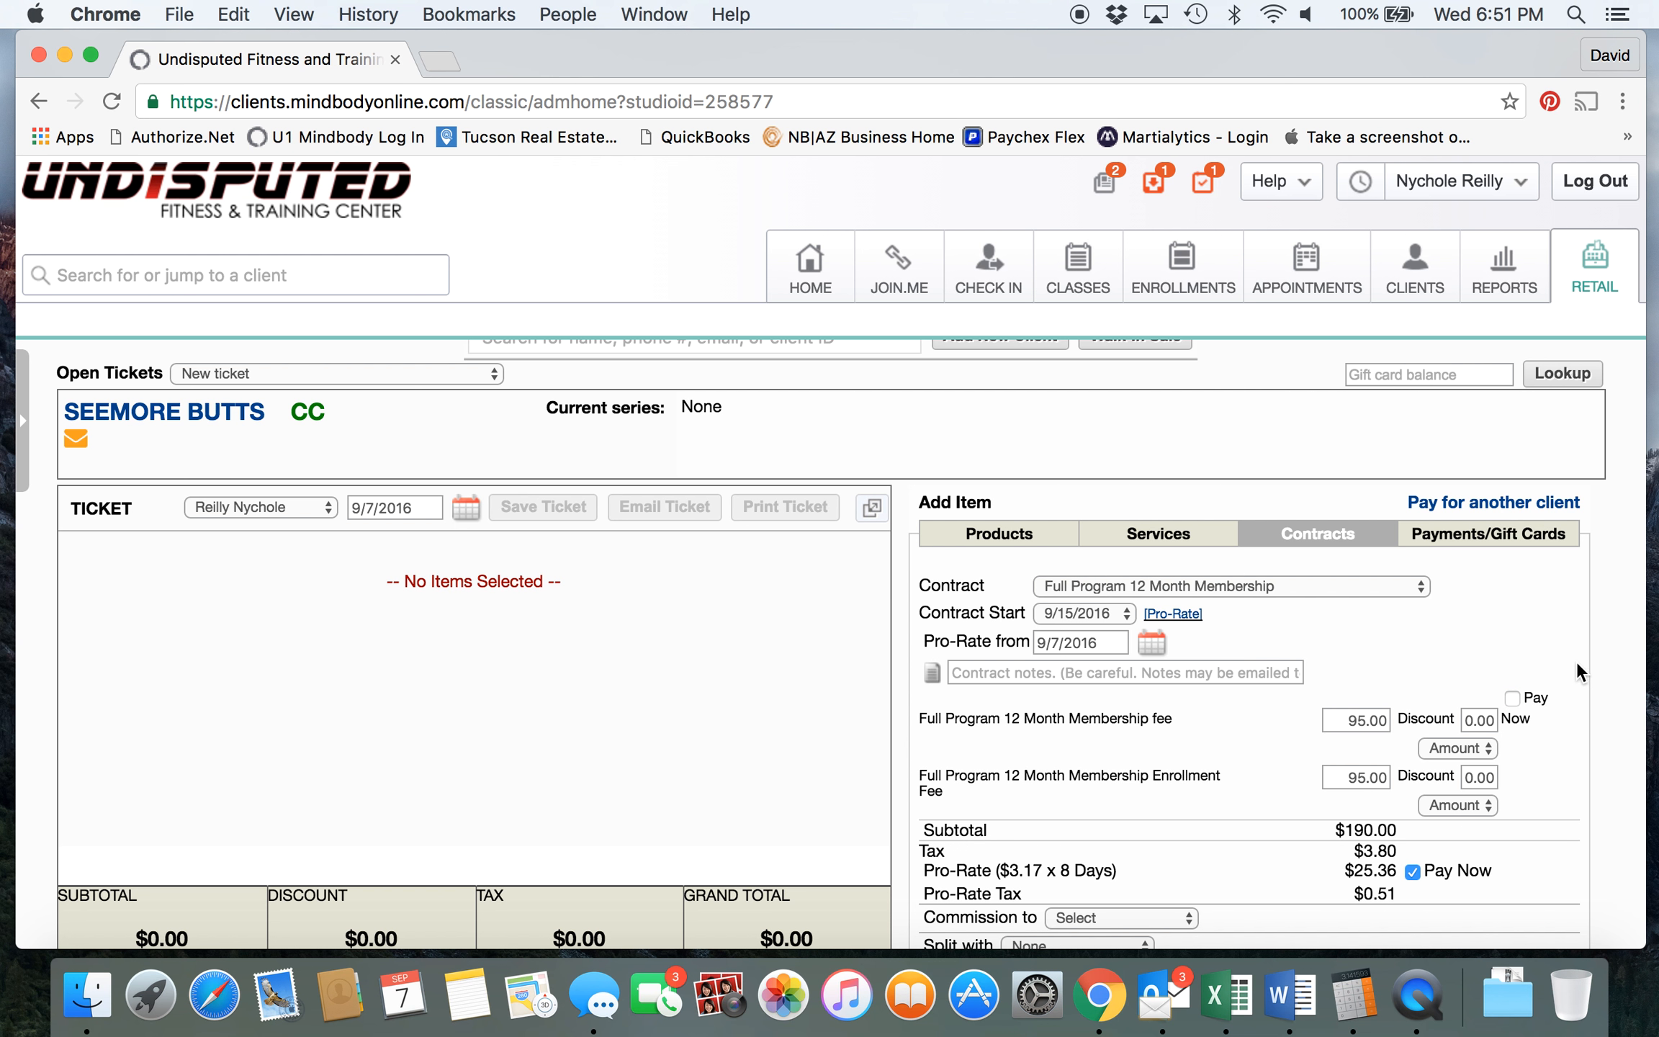
# Step: Assign the membership contract's commission to the selling staff member and add the contract to the ticket
pyautogui.scroll(-3, 1573, 660)
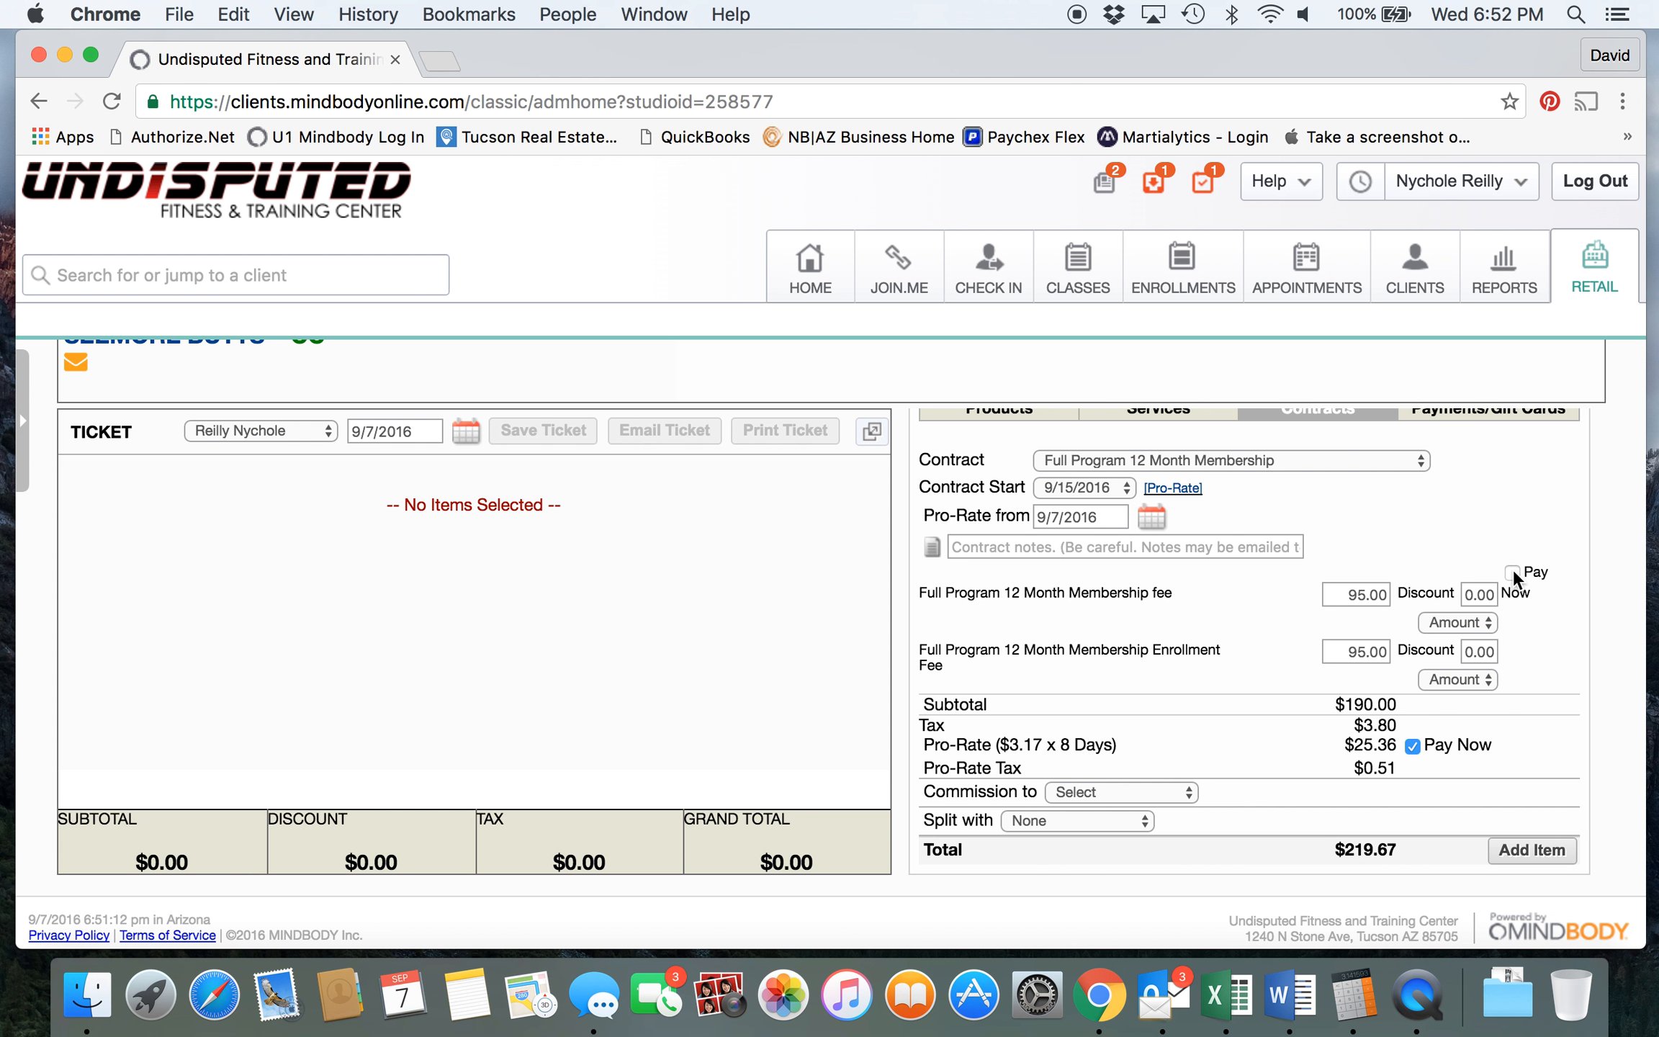
pyautogui.scroll(-1, 1511, 640)
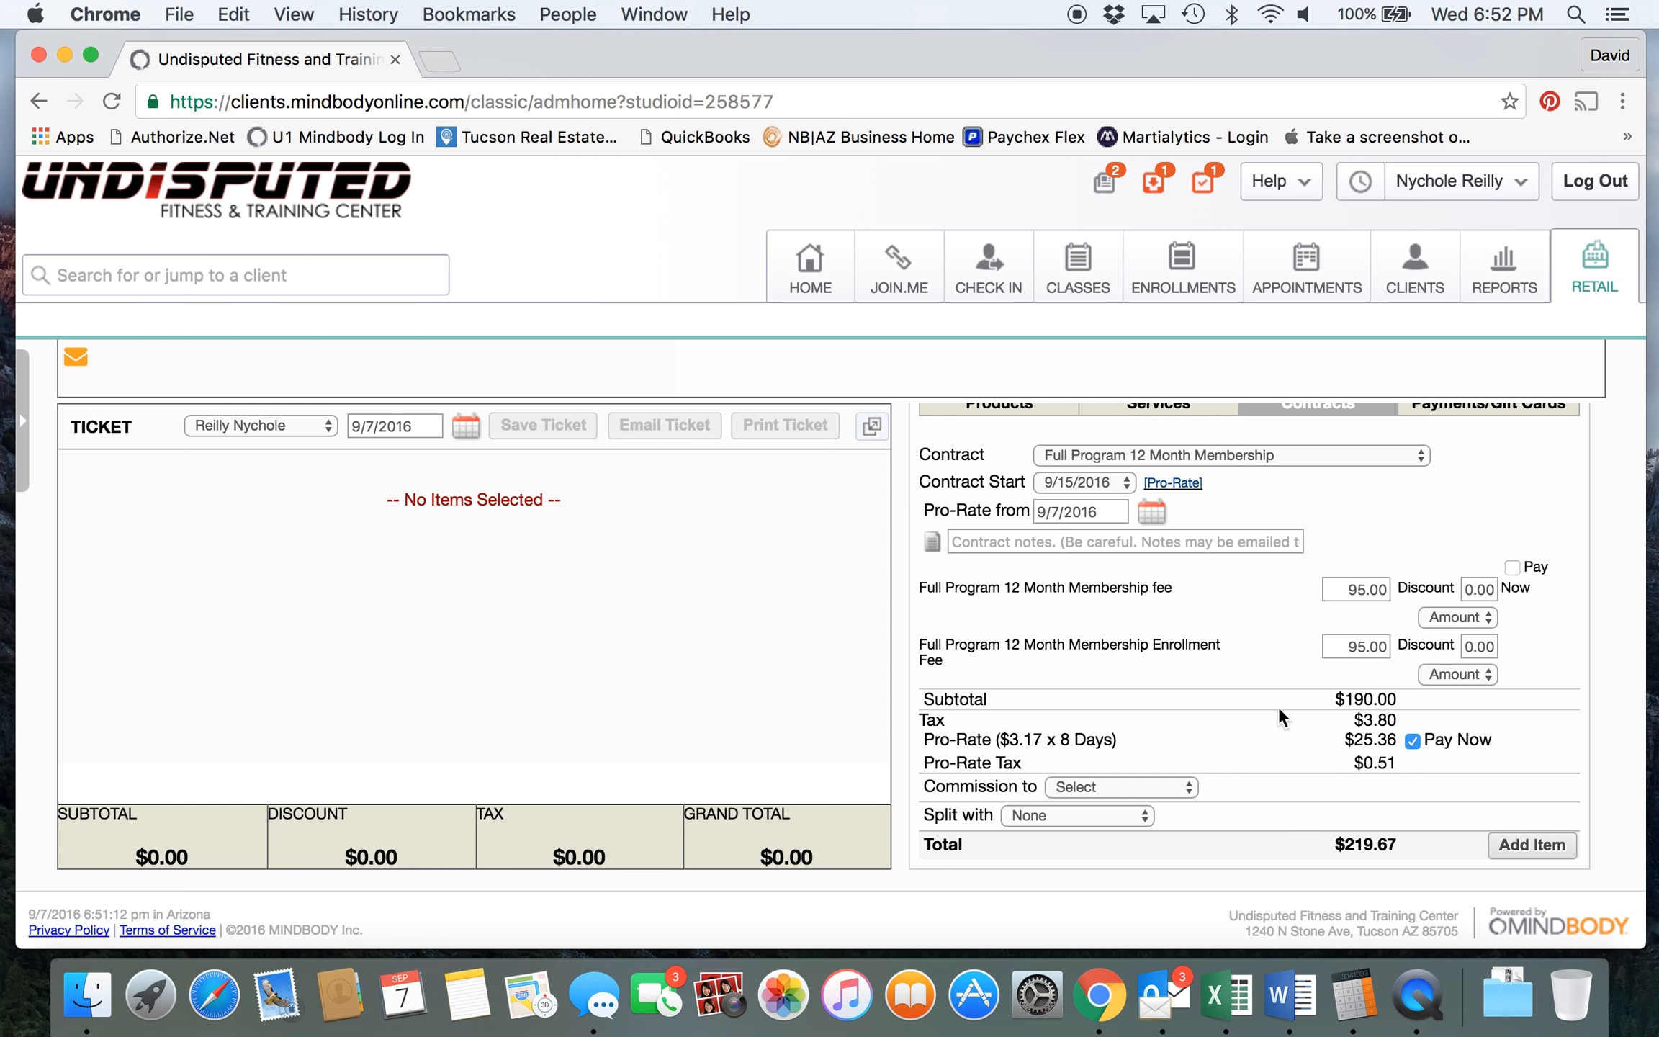
pyautogui.click(1164, 781)
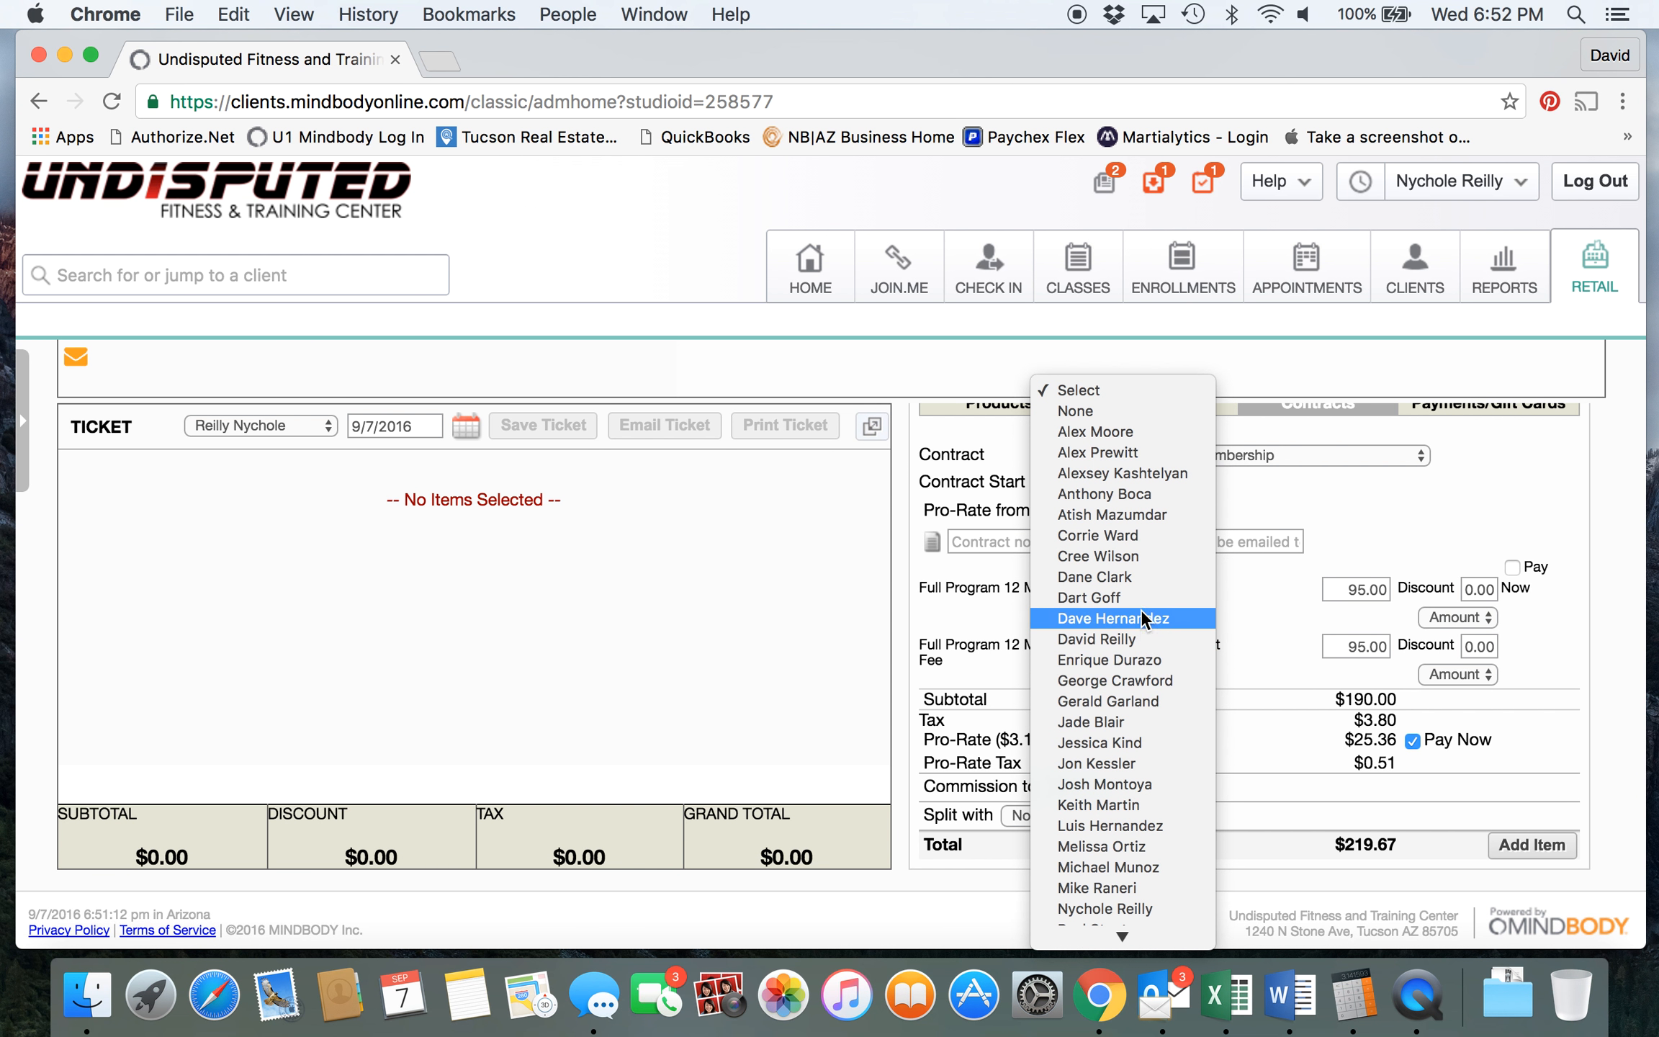
pyautogui.click(1141, 638)
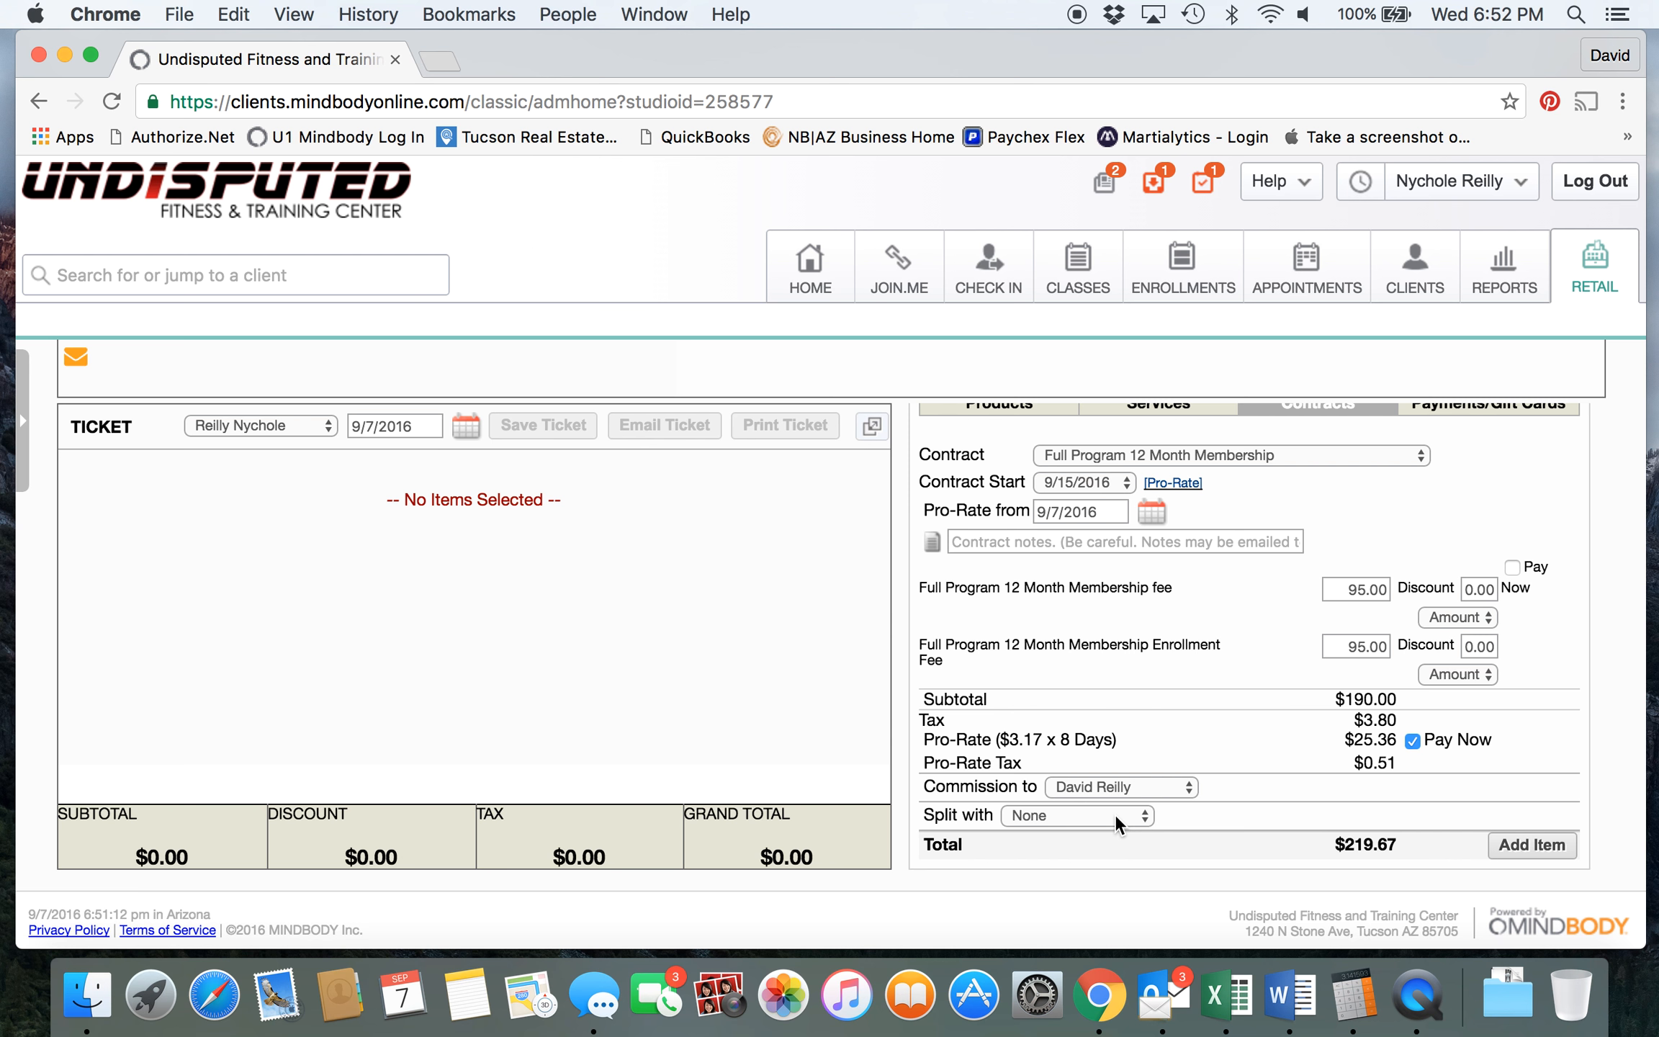
pyautogui.click(1533, 844)
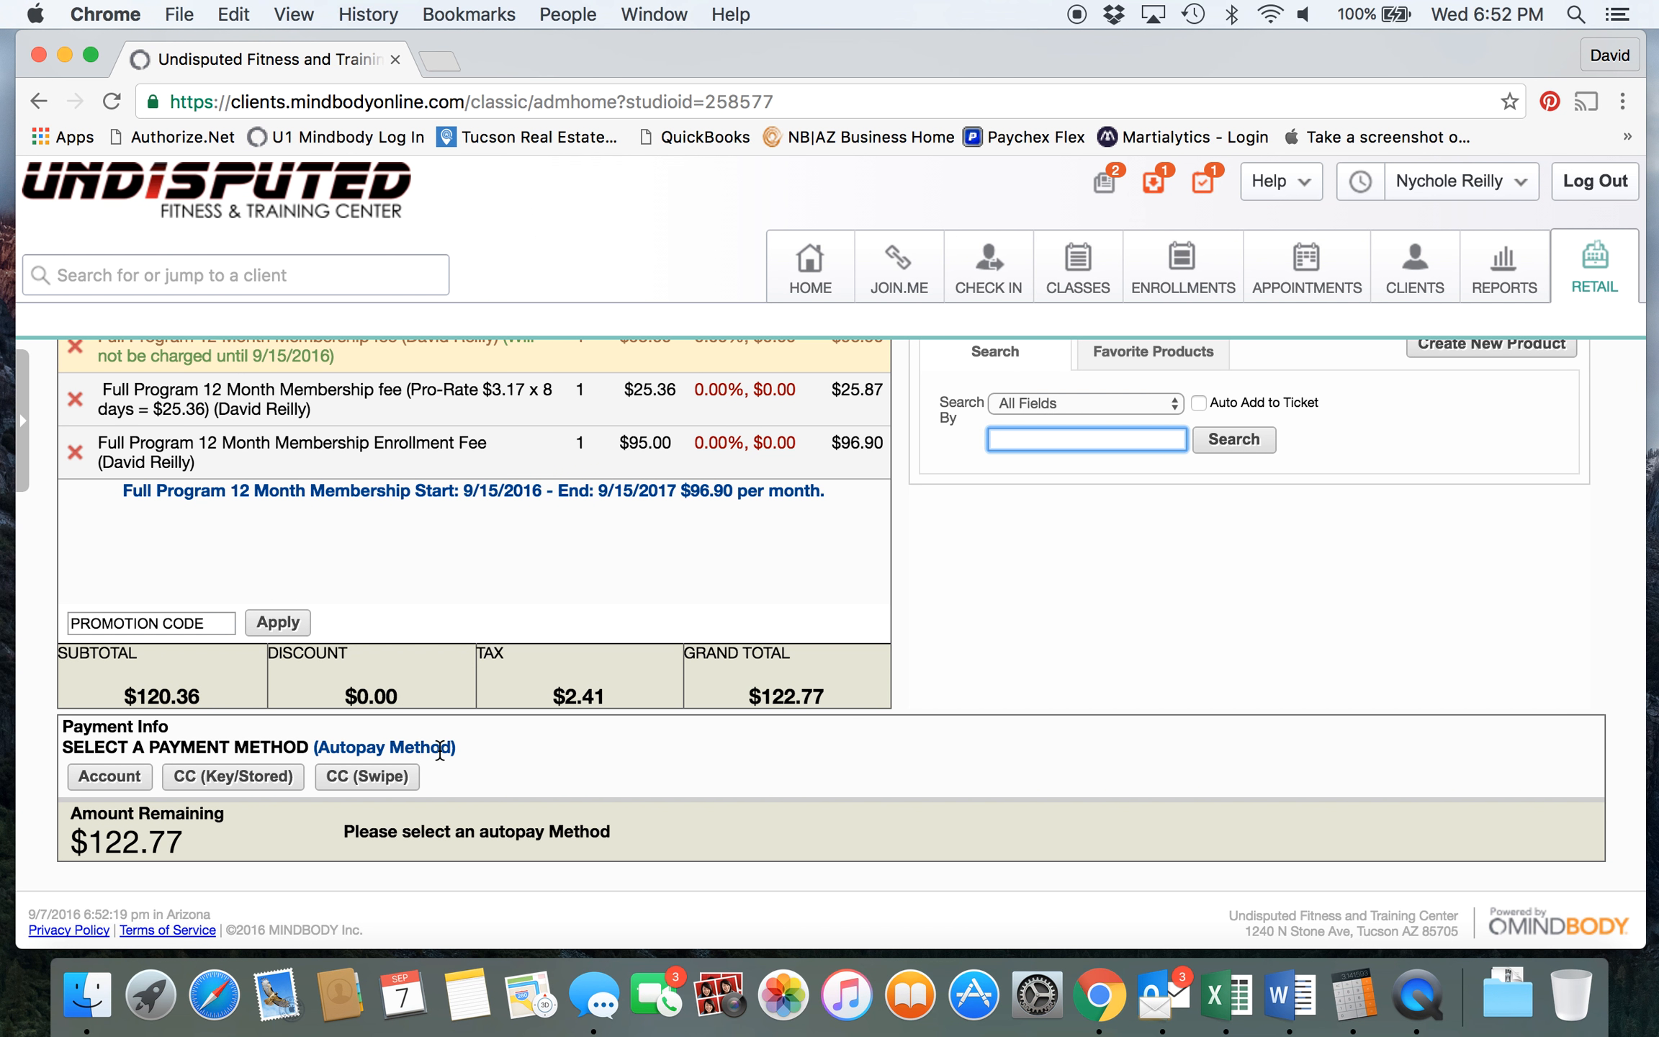
# Step: Use the stored credit card on file as the autopay method and set its charge amount to 0
pyautogui.click(270, 783)
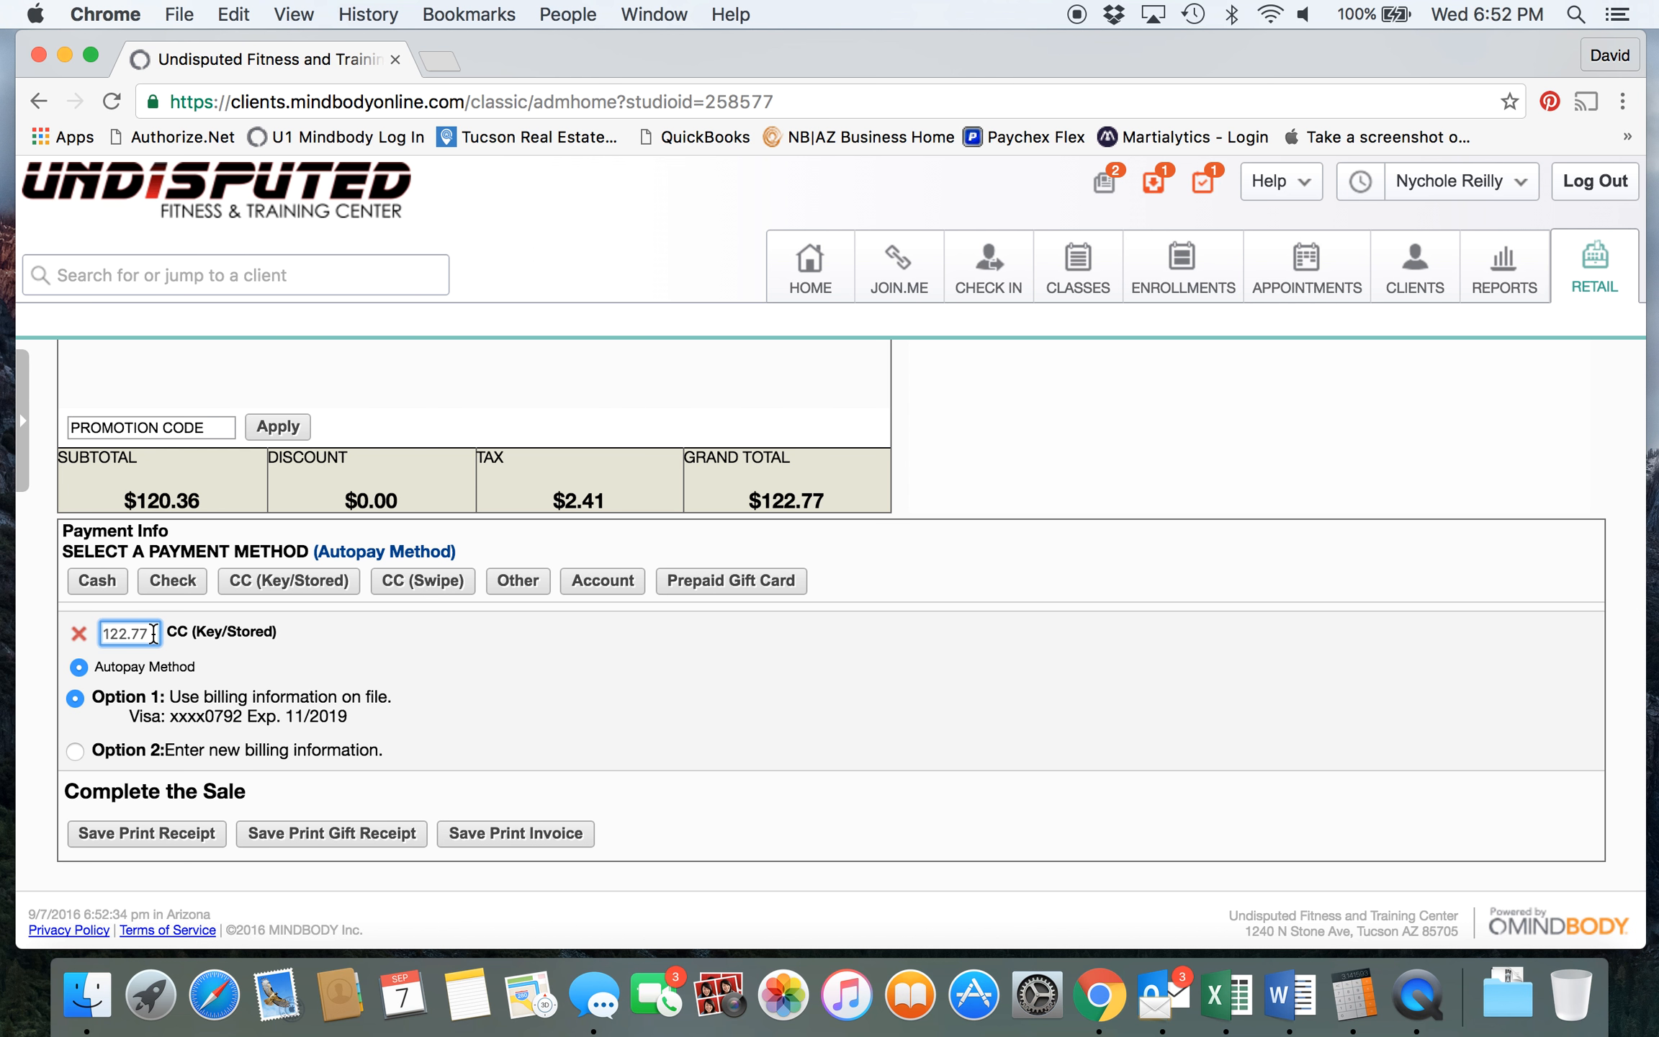
pyautogui.doubleClick(153, 633)
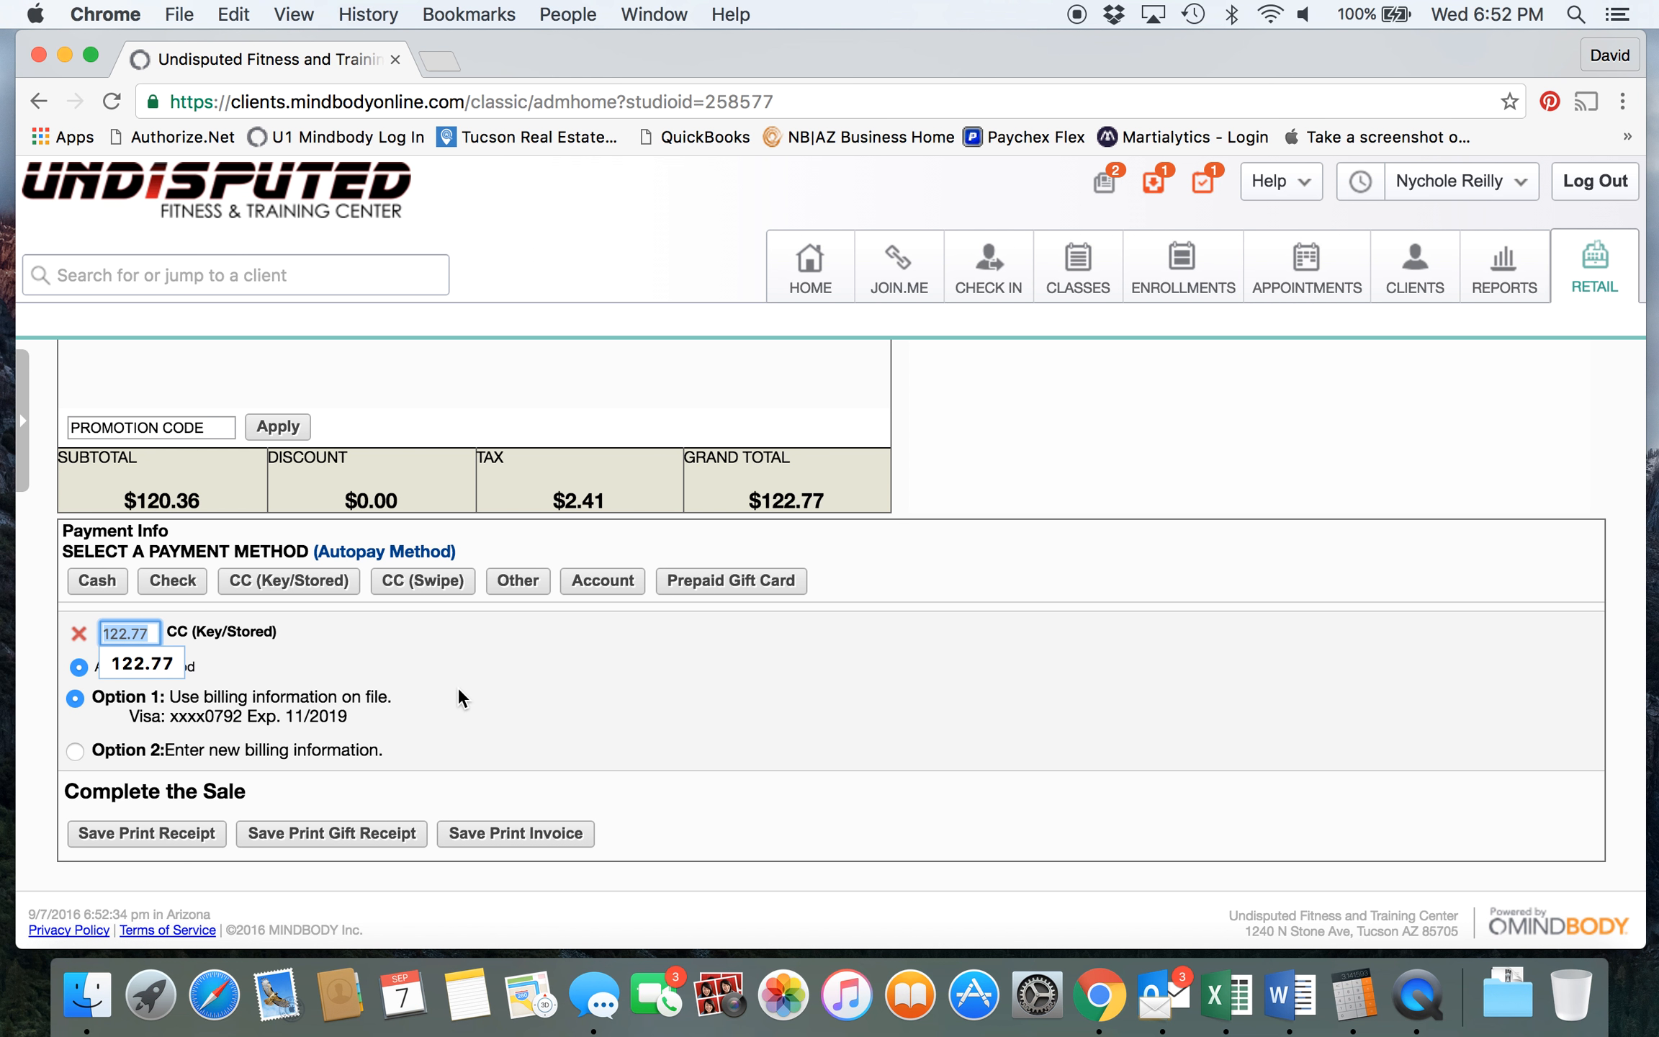
pyautogui.write('0')
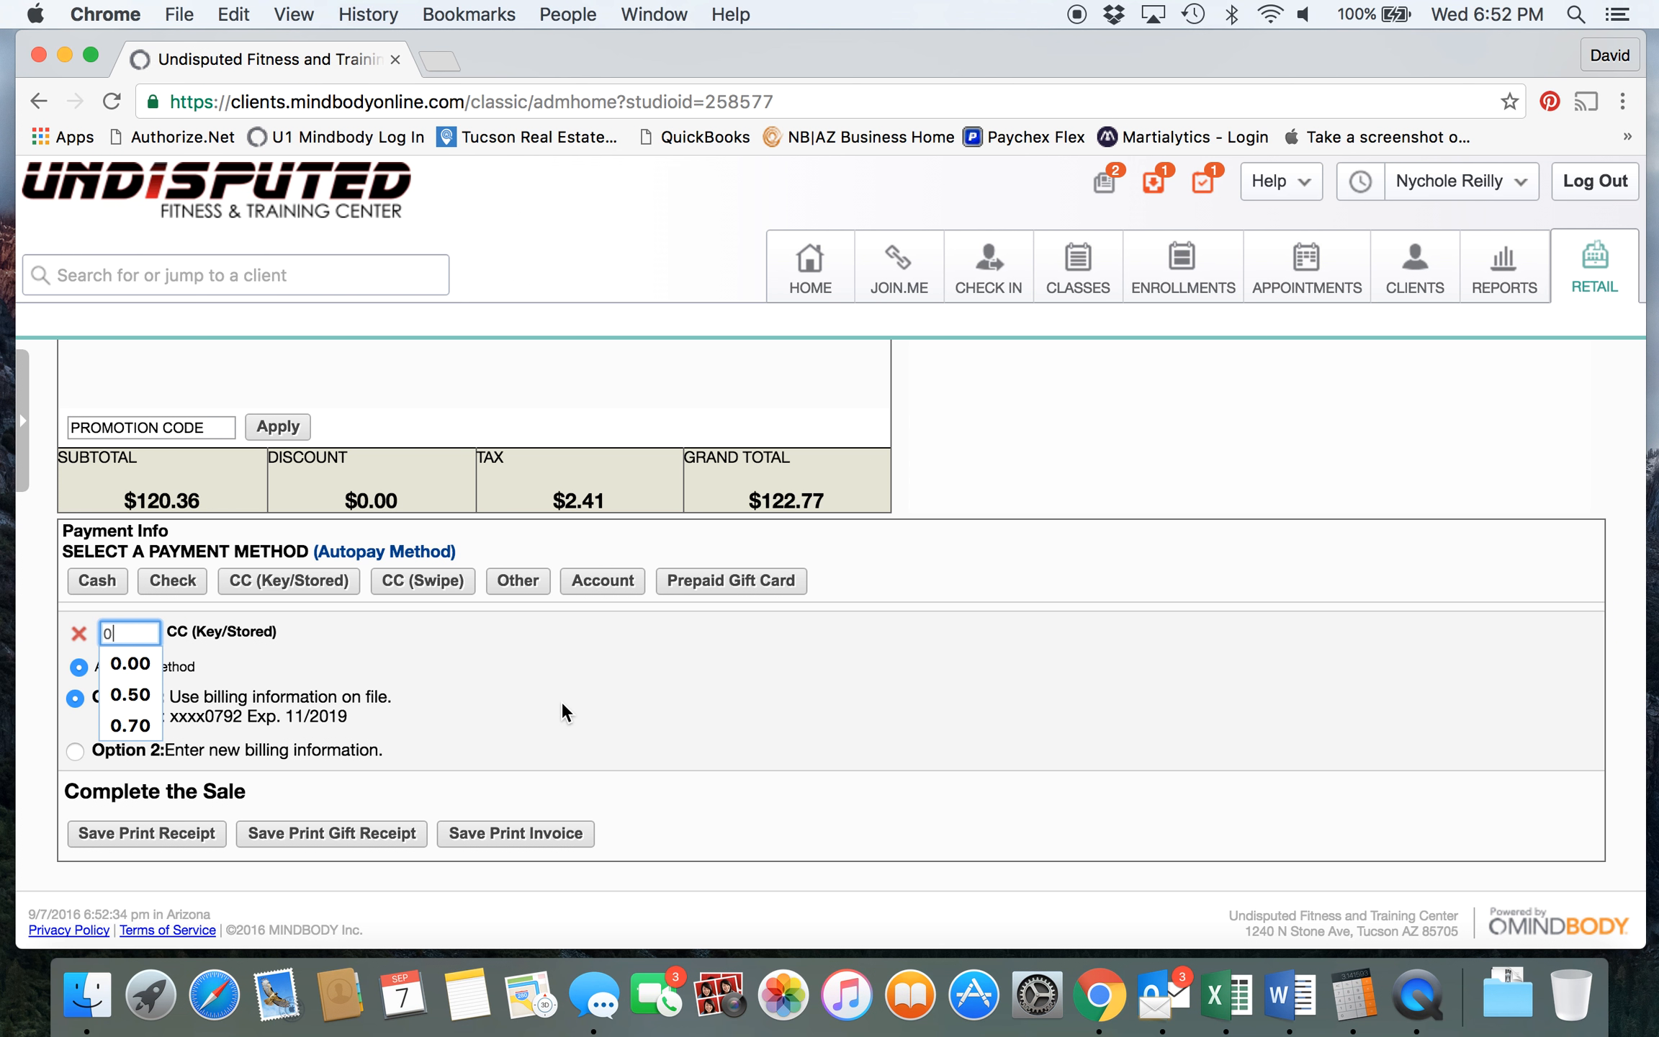
pyautogui.press('Tab')
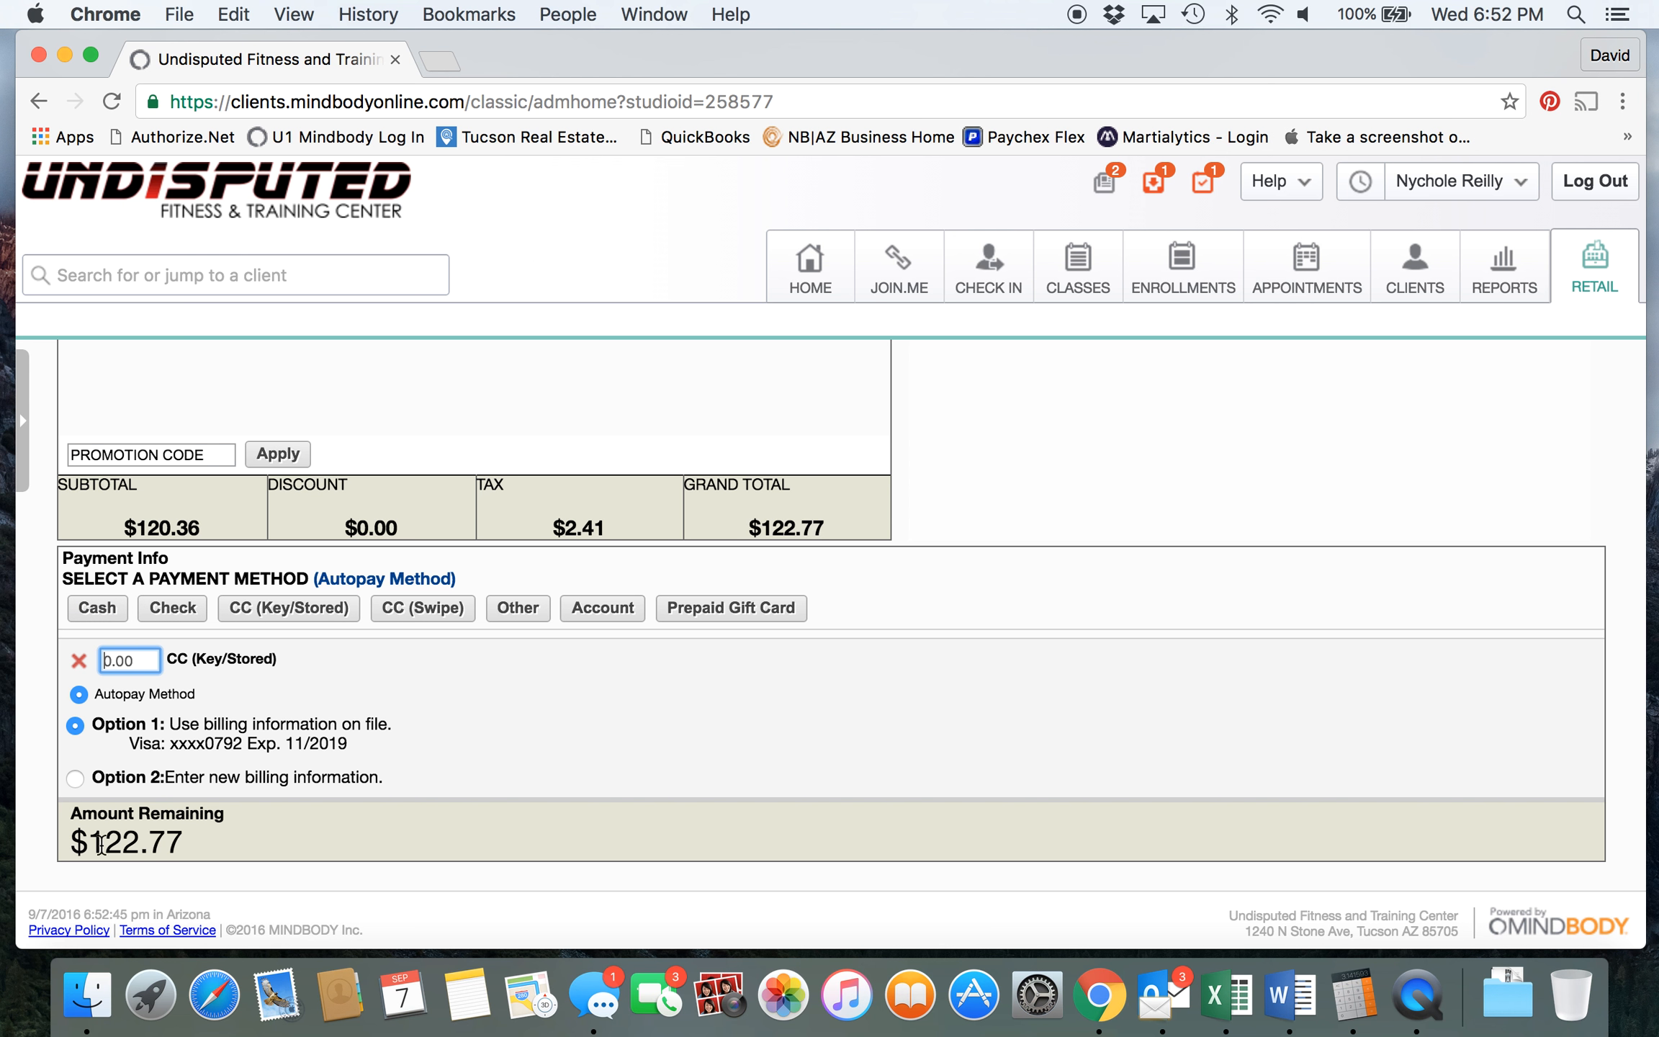
# Step: Pay the remaining 122.77 in cash and complete the sale without a printed receipt
pyautogui.click(95, 608)
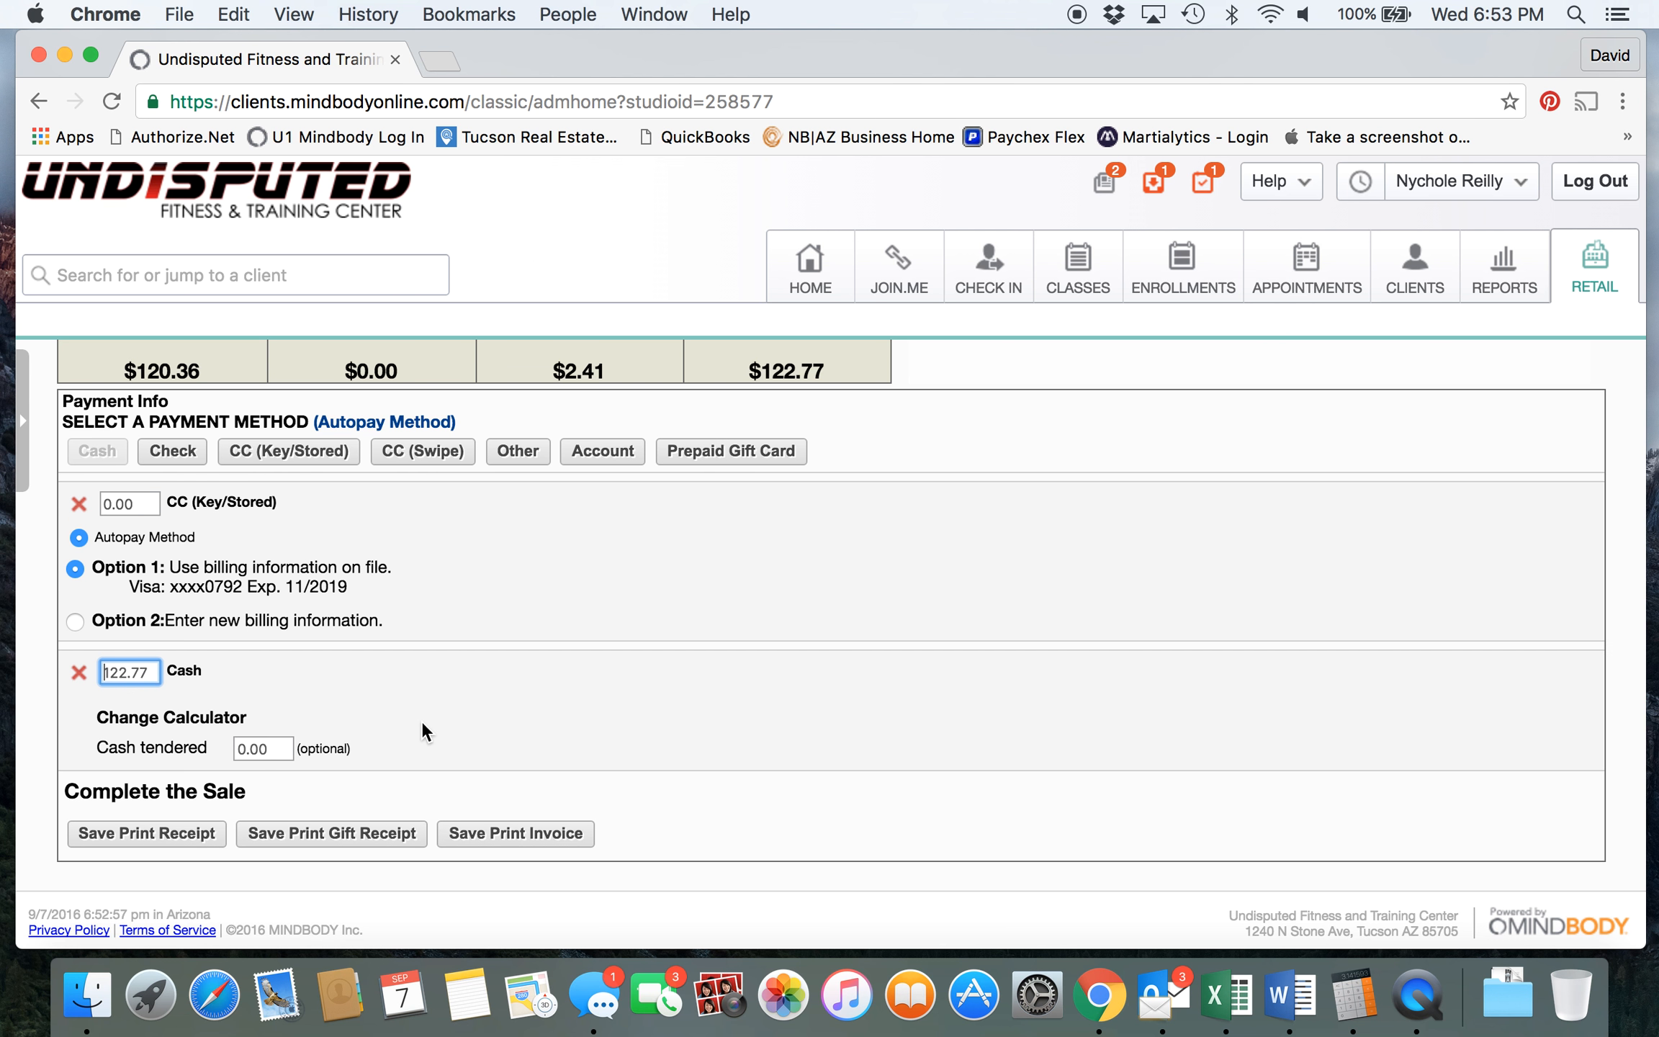
pyautogui.click(175, 834)
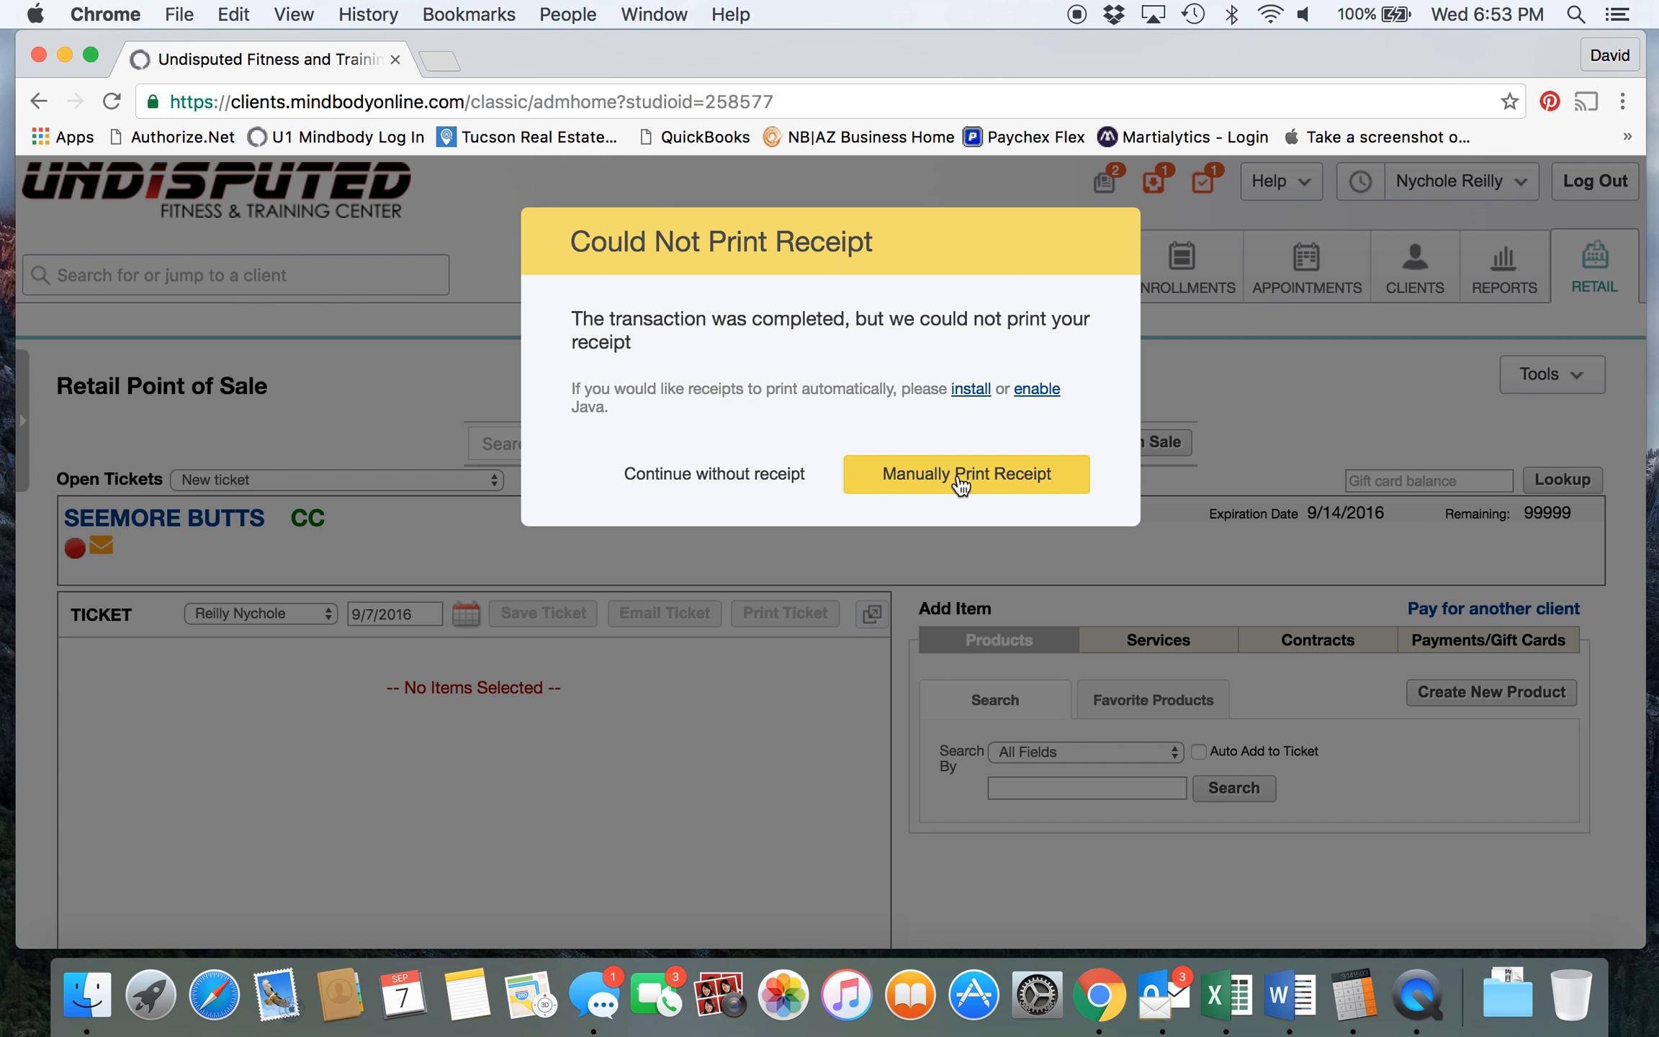
pyautogui.click(709, 475)
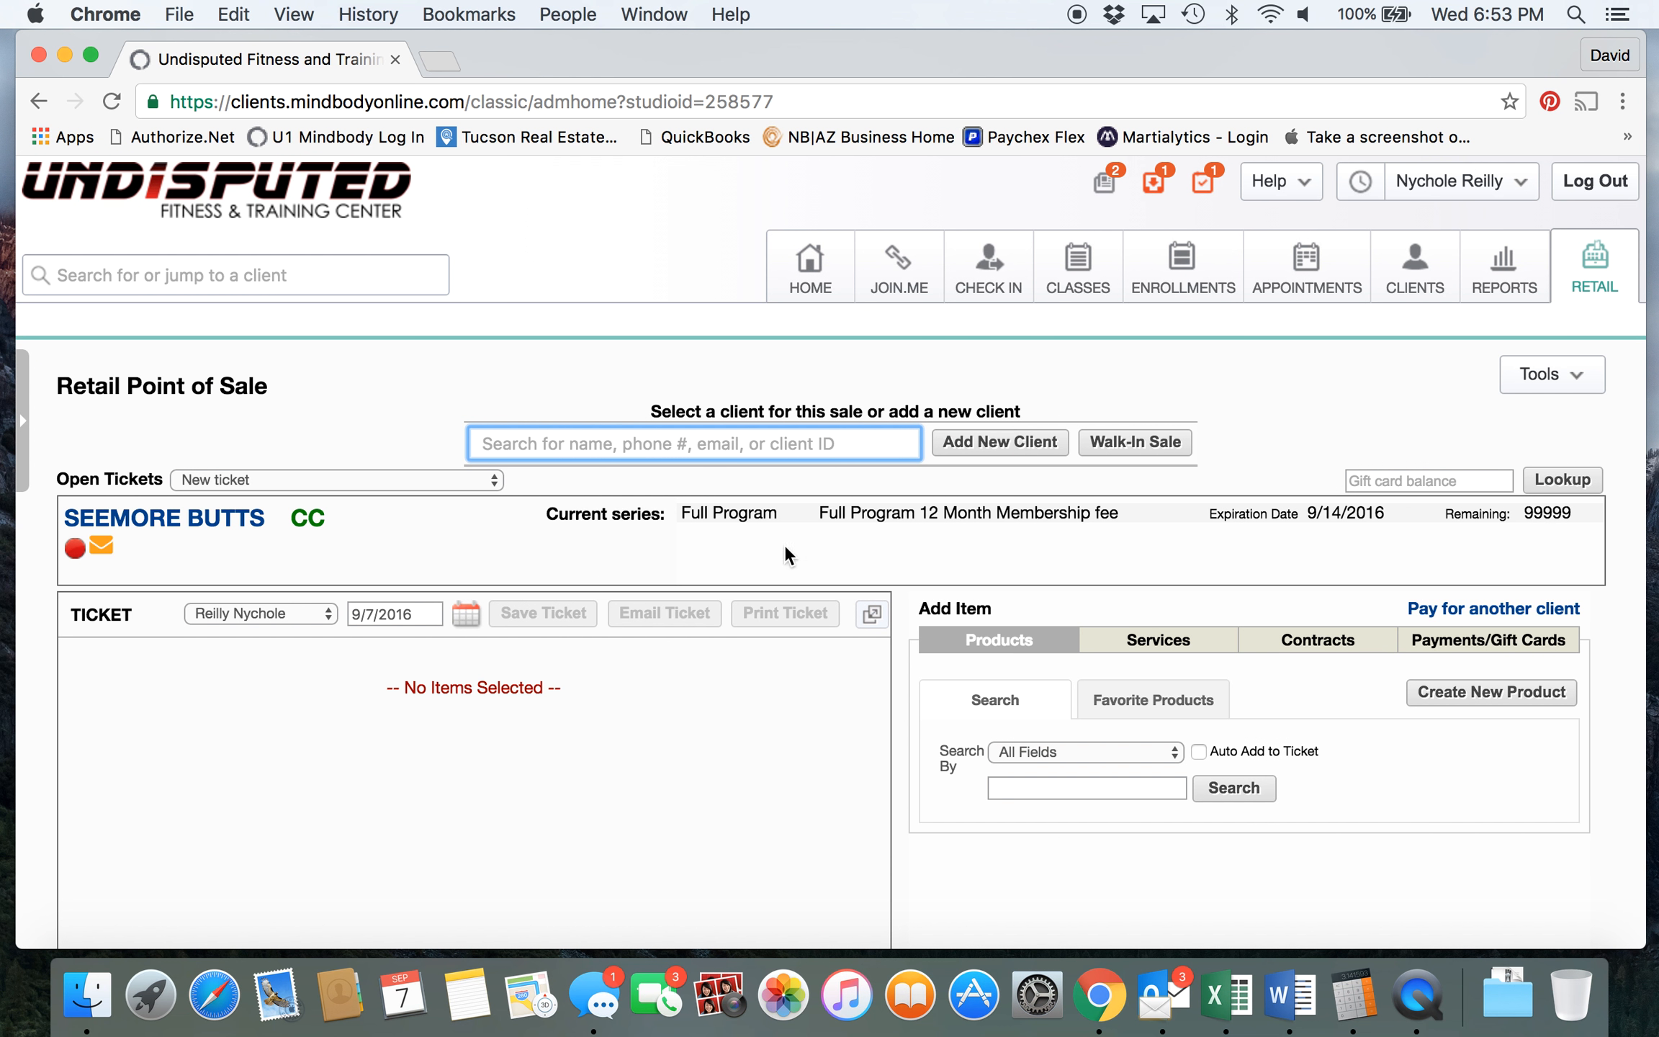
# Step: Open the form for adding a new client from the point of sale and look over its fields
pyautogui.scroll(-1, 1149, 597)
pyautogui.click(1326, 602)
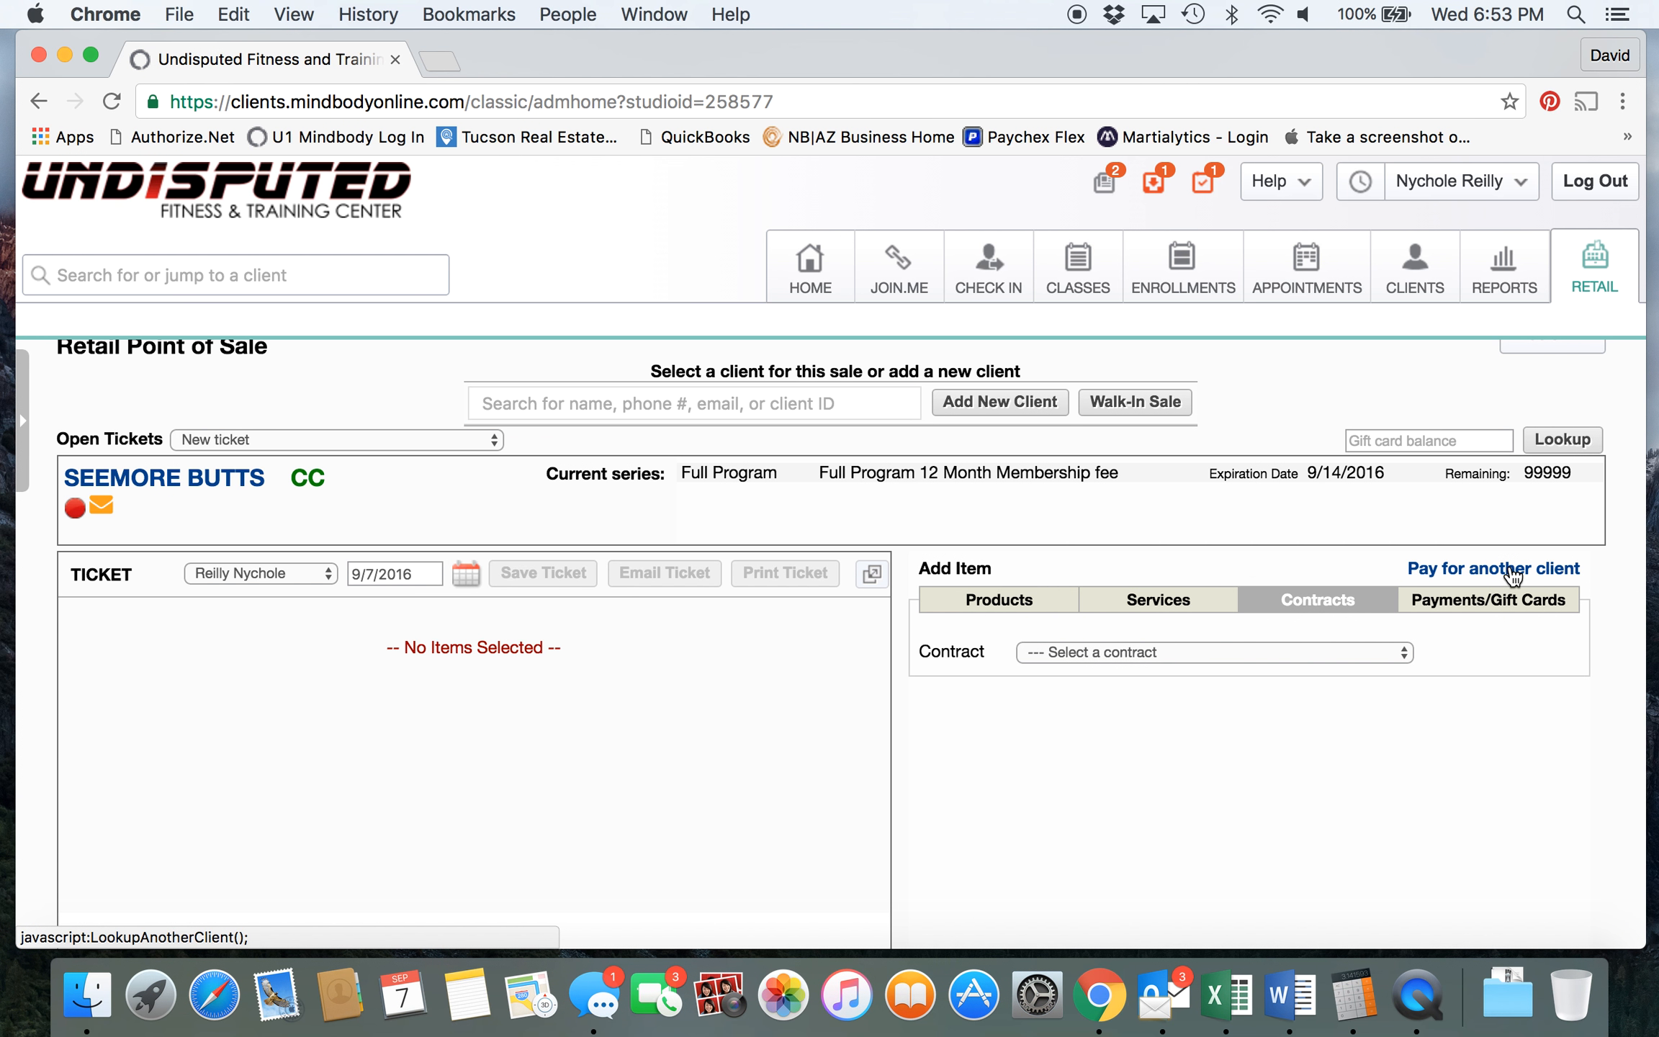
pyautogui.click(1018, 411)
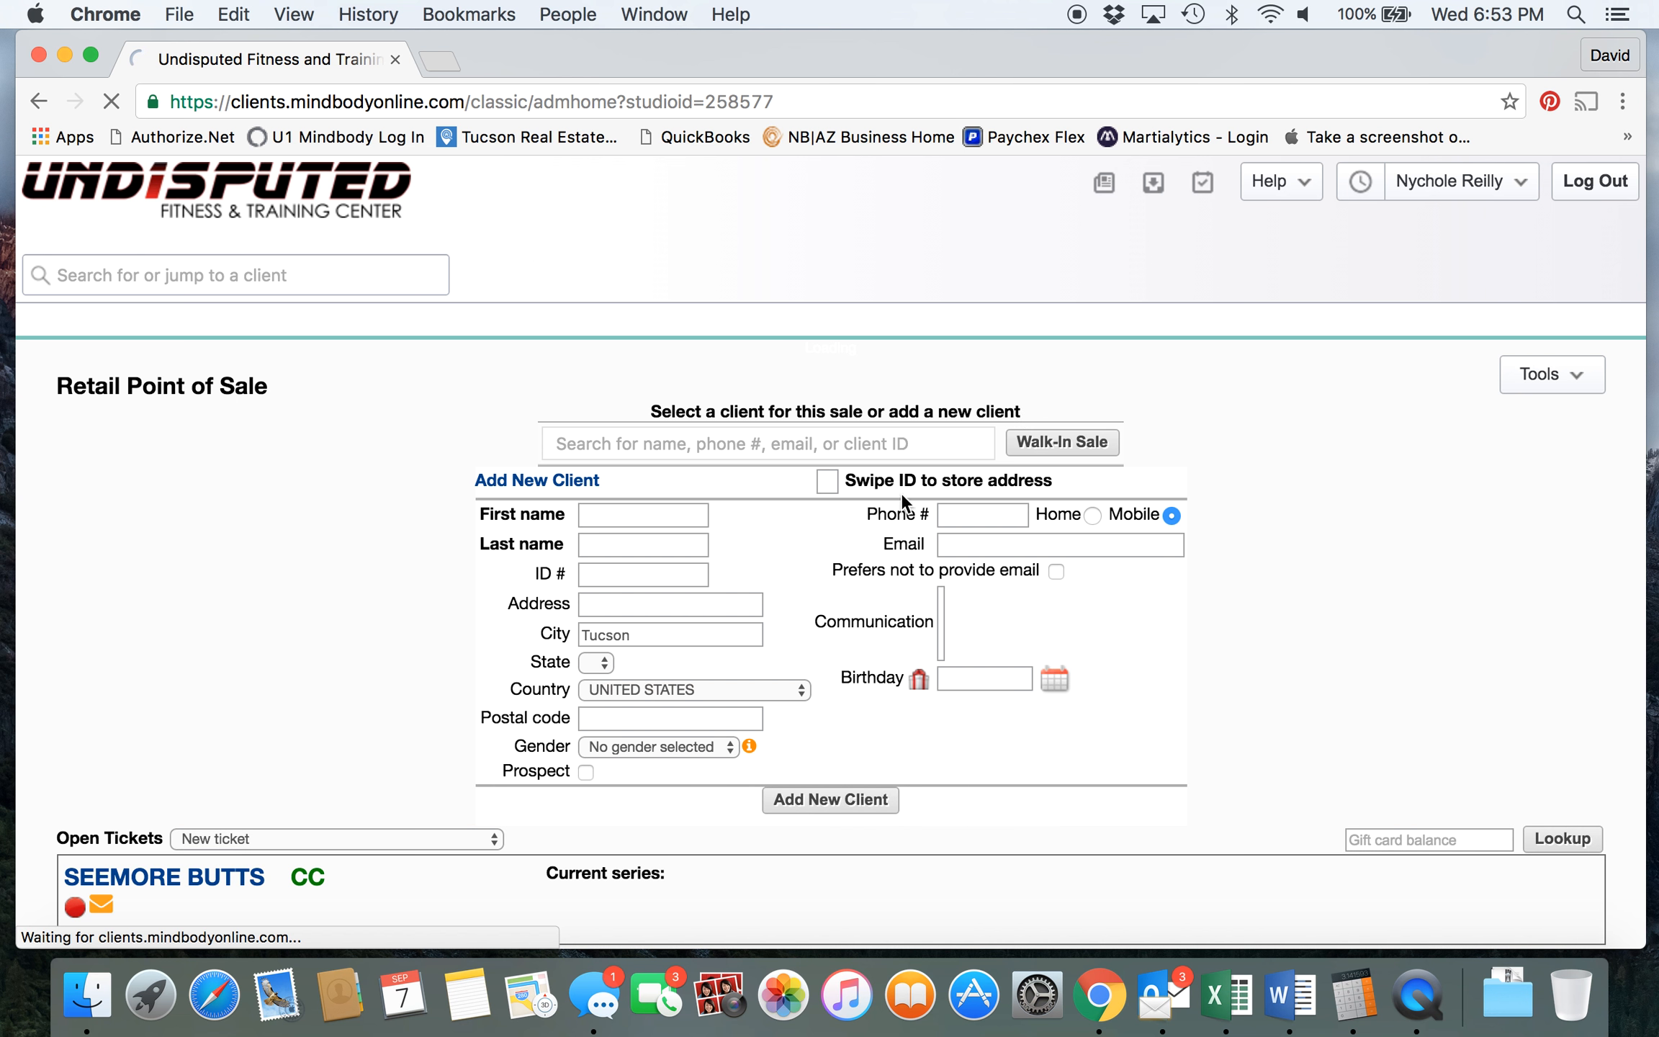
pyautogui.scroll(5, 765, 520)
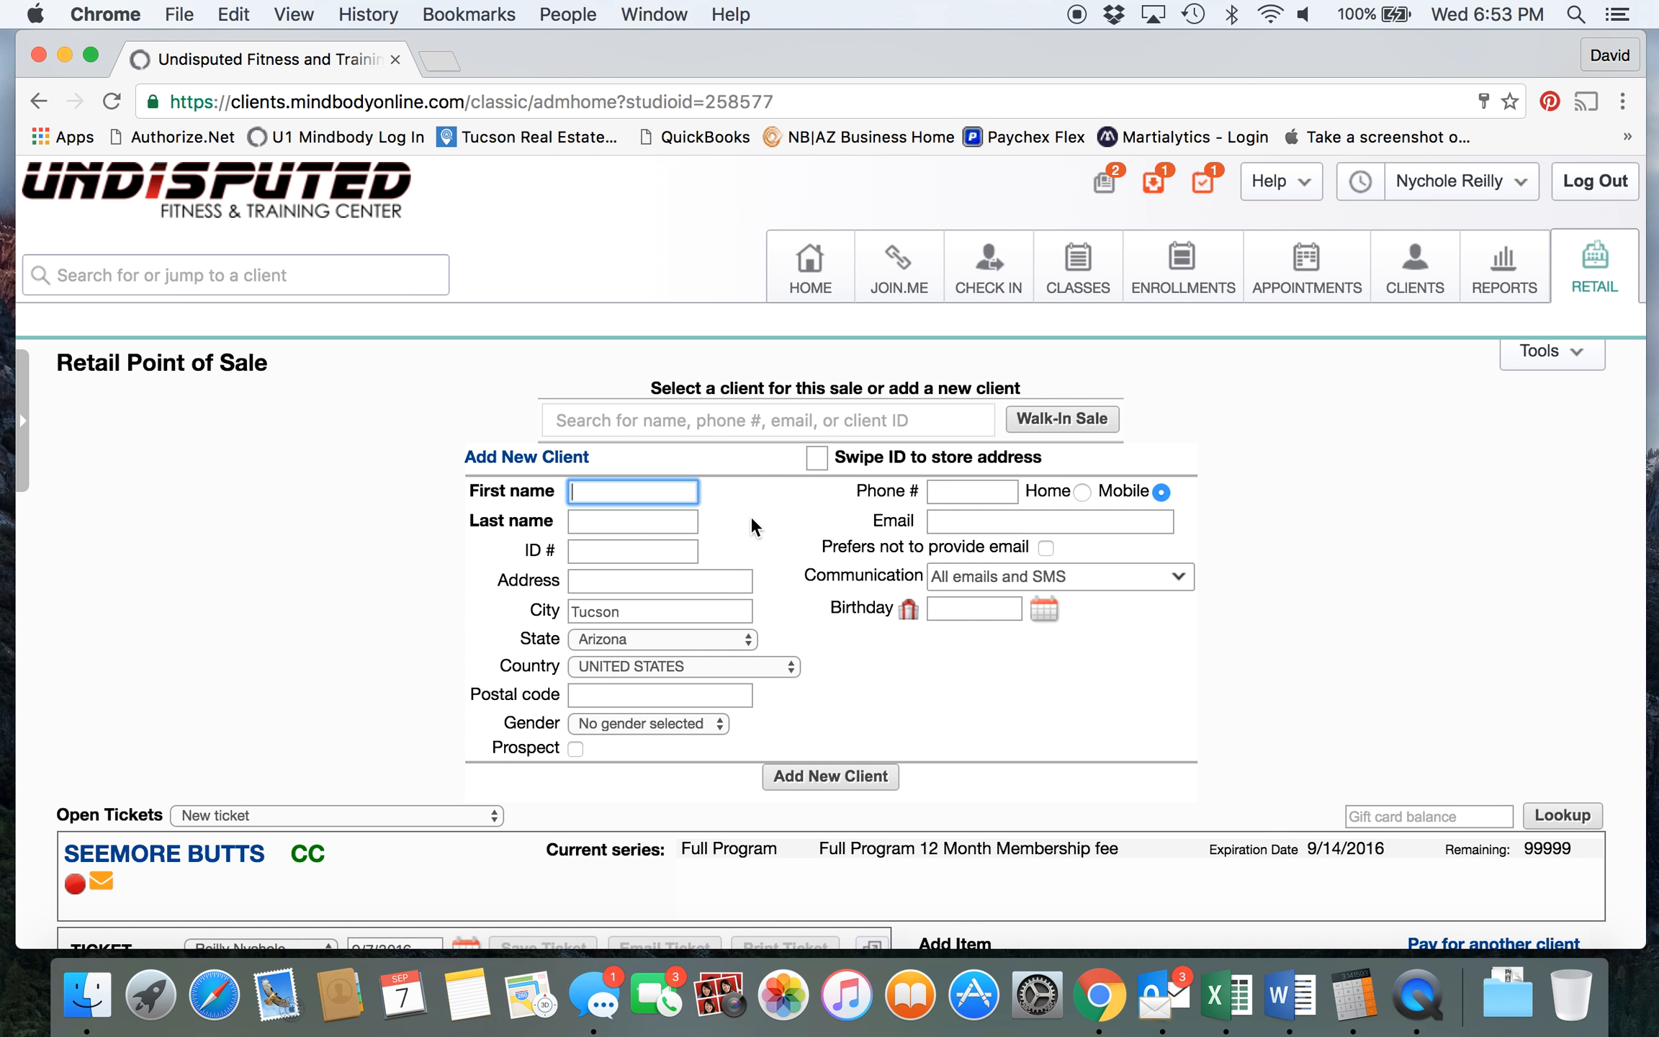
pyautogui.scroll(-3, 751, 546)
pyautogui.scroll(3, 750, 546)
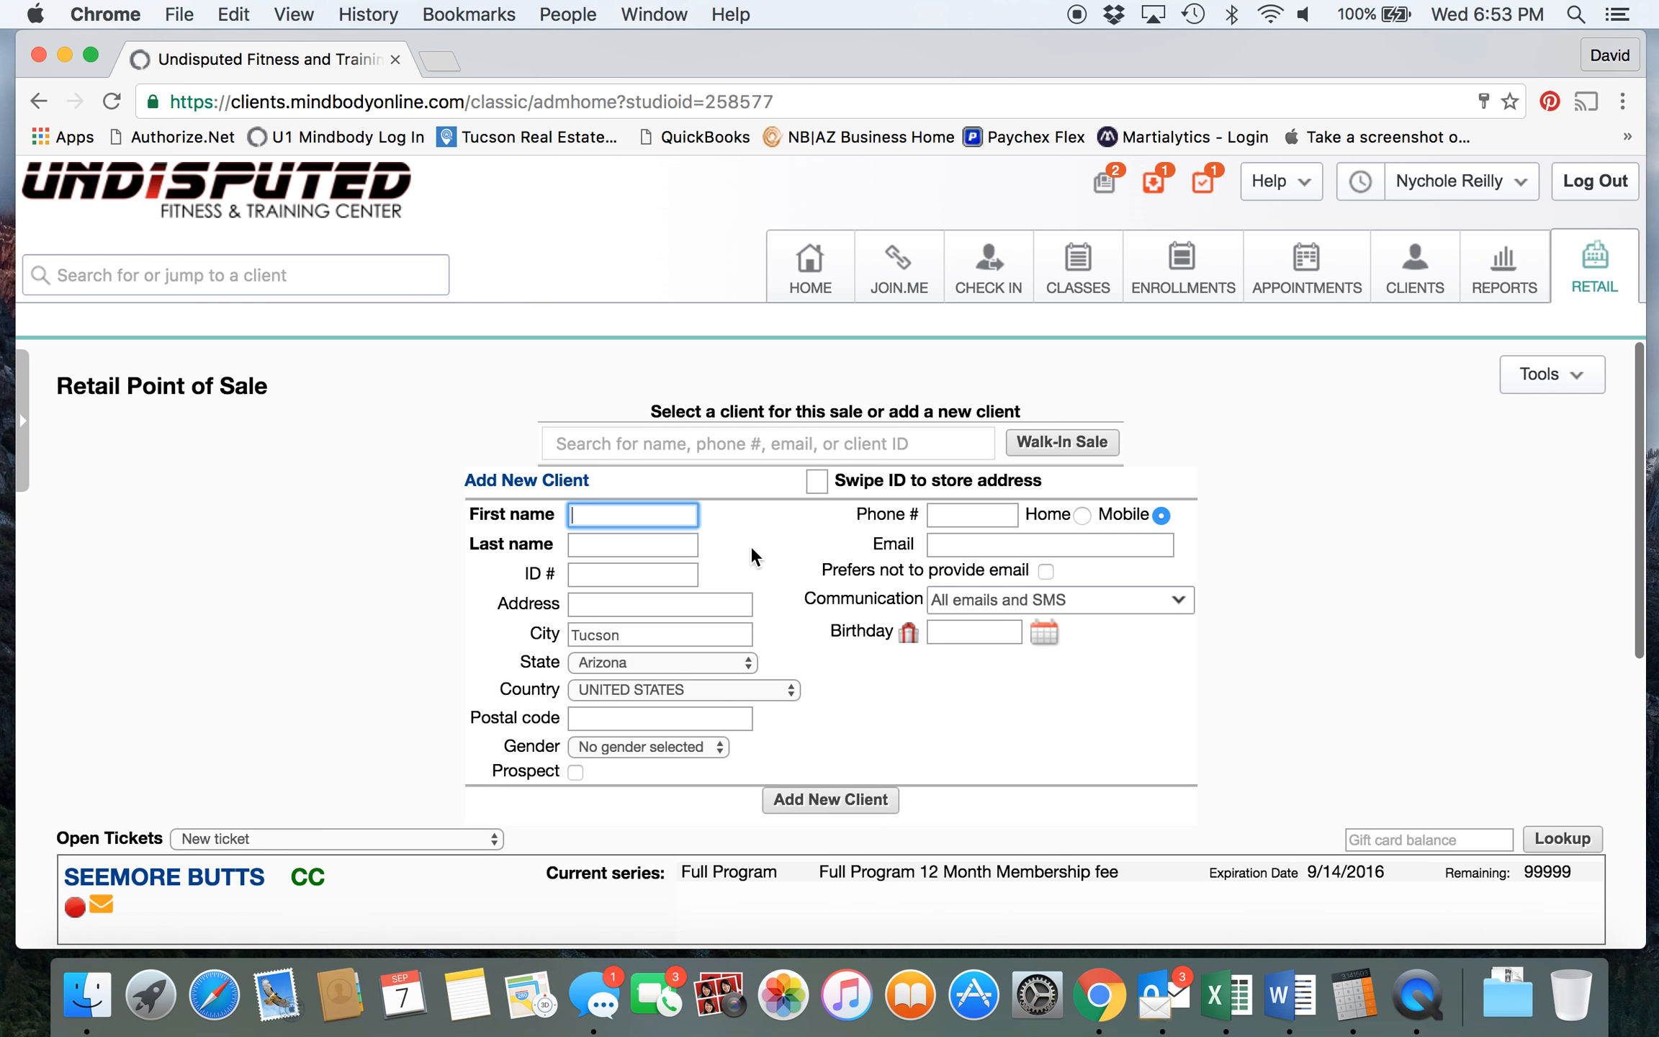
pyautogui.scroll(-2, 750, 546)
pyautogui.scroll(-10, 750, 546)
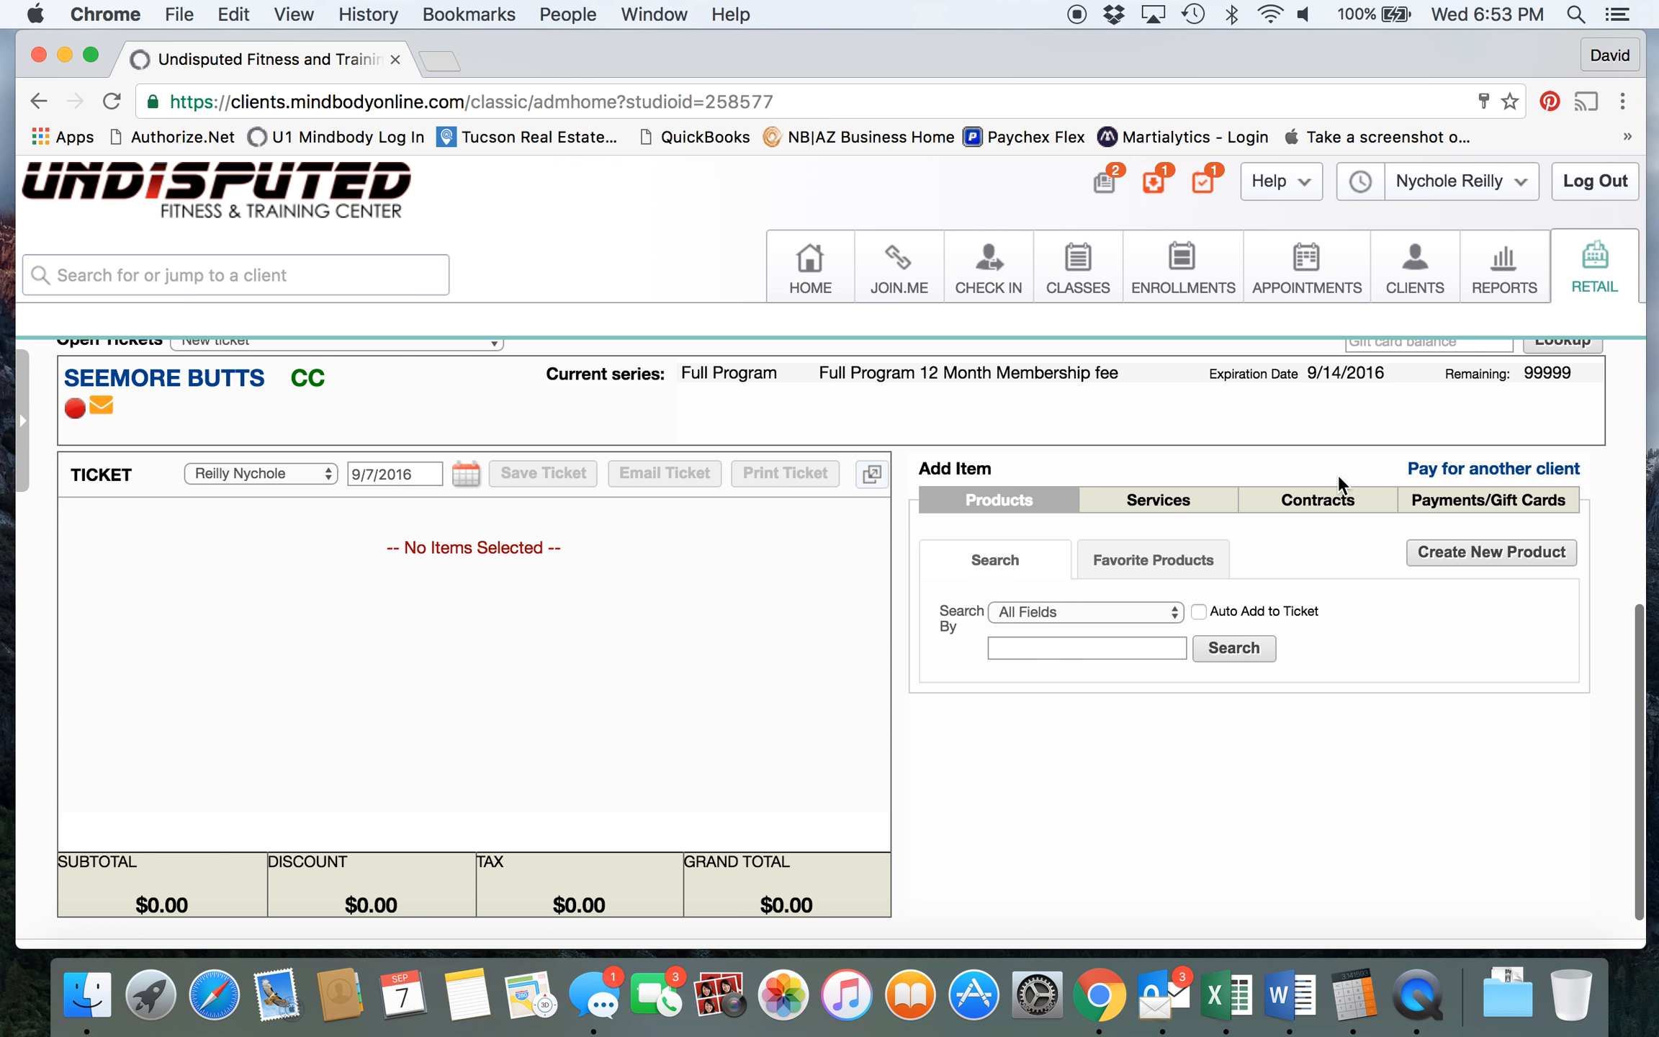
# Step: Set the ticket to pay for another client, searching by first name and picking the first matching client
pyautogui.click(1473, 472)
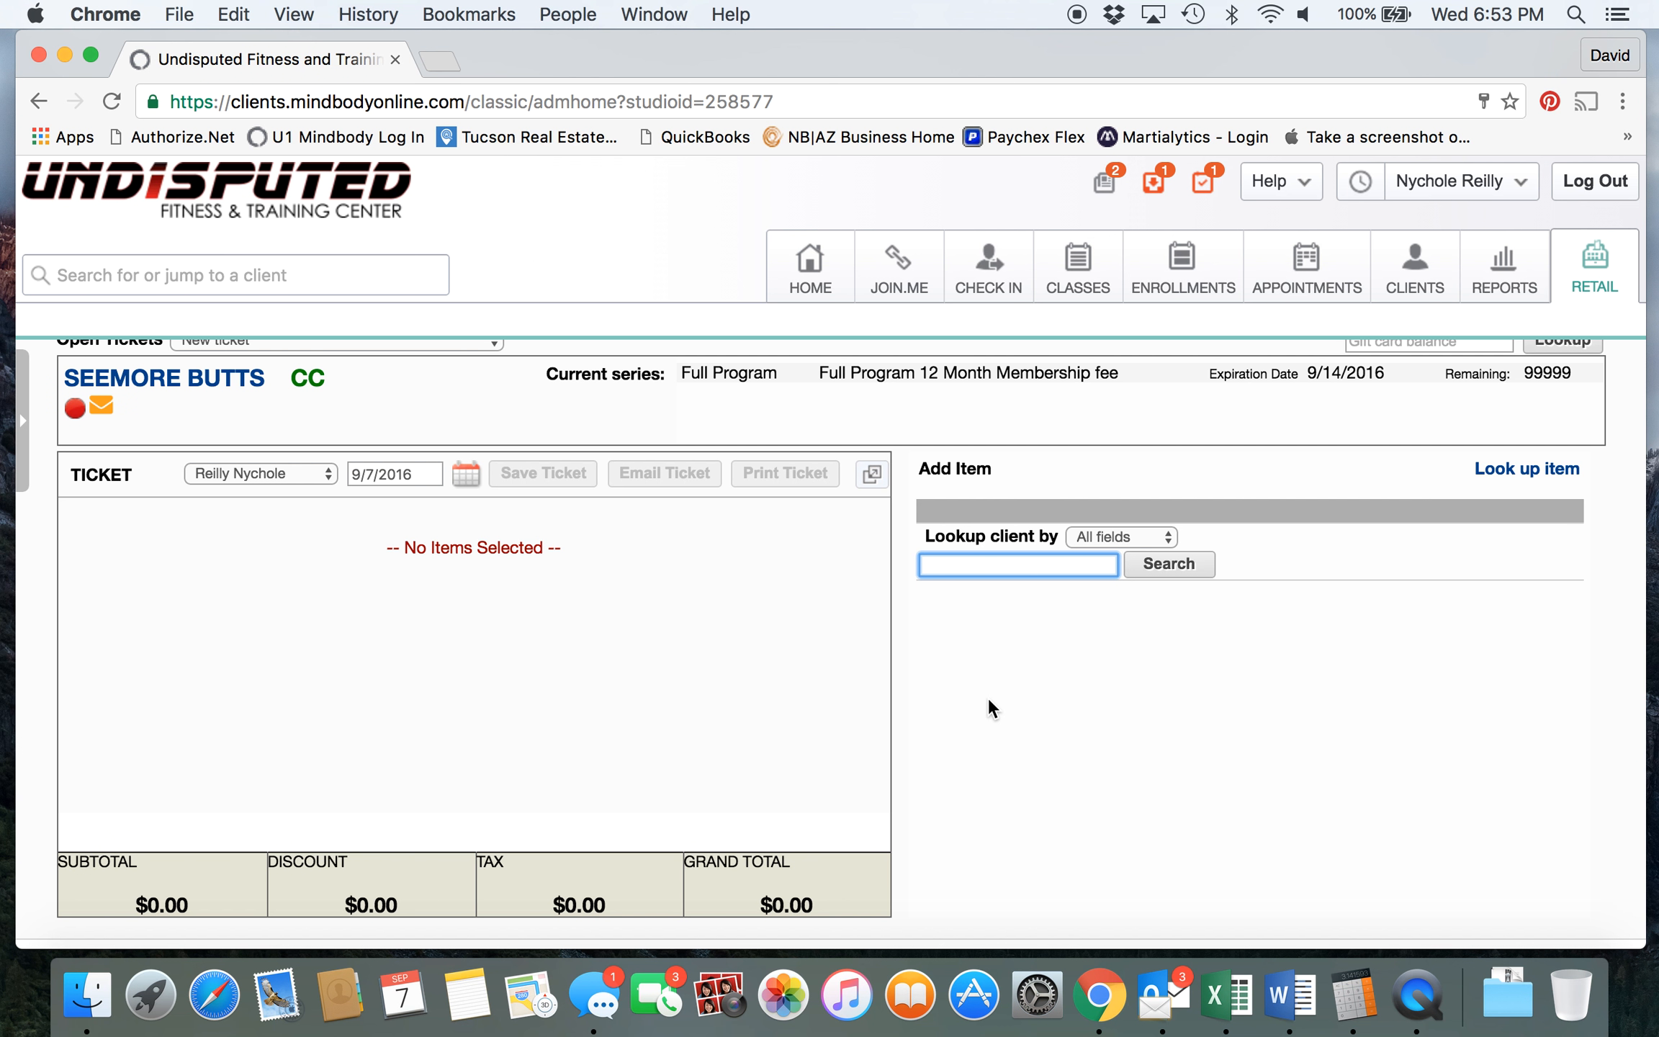
pyautogui.write('ashley')
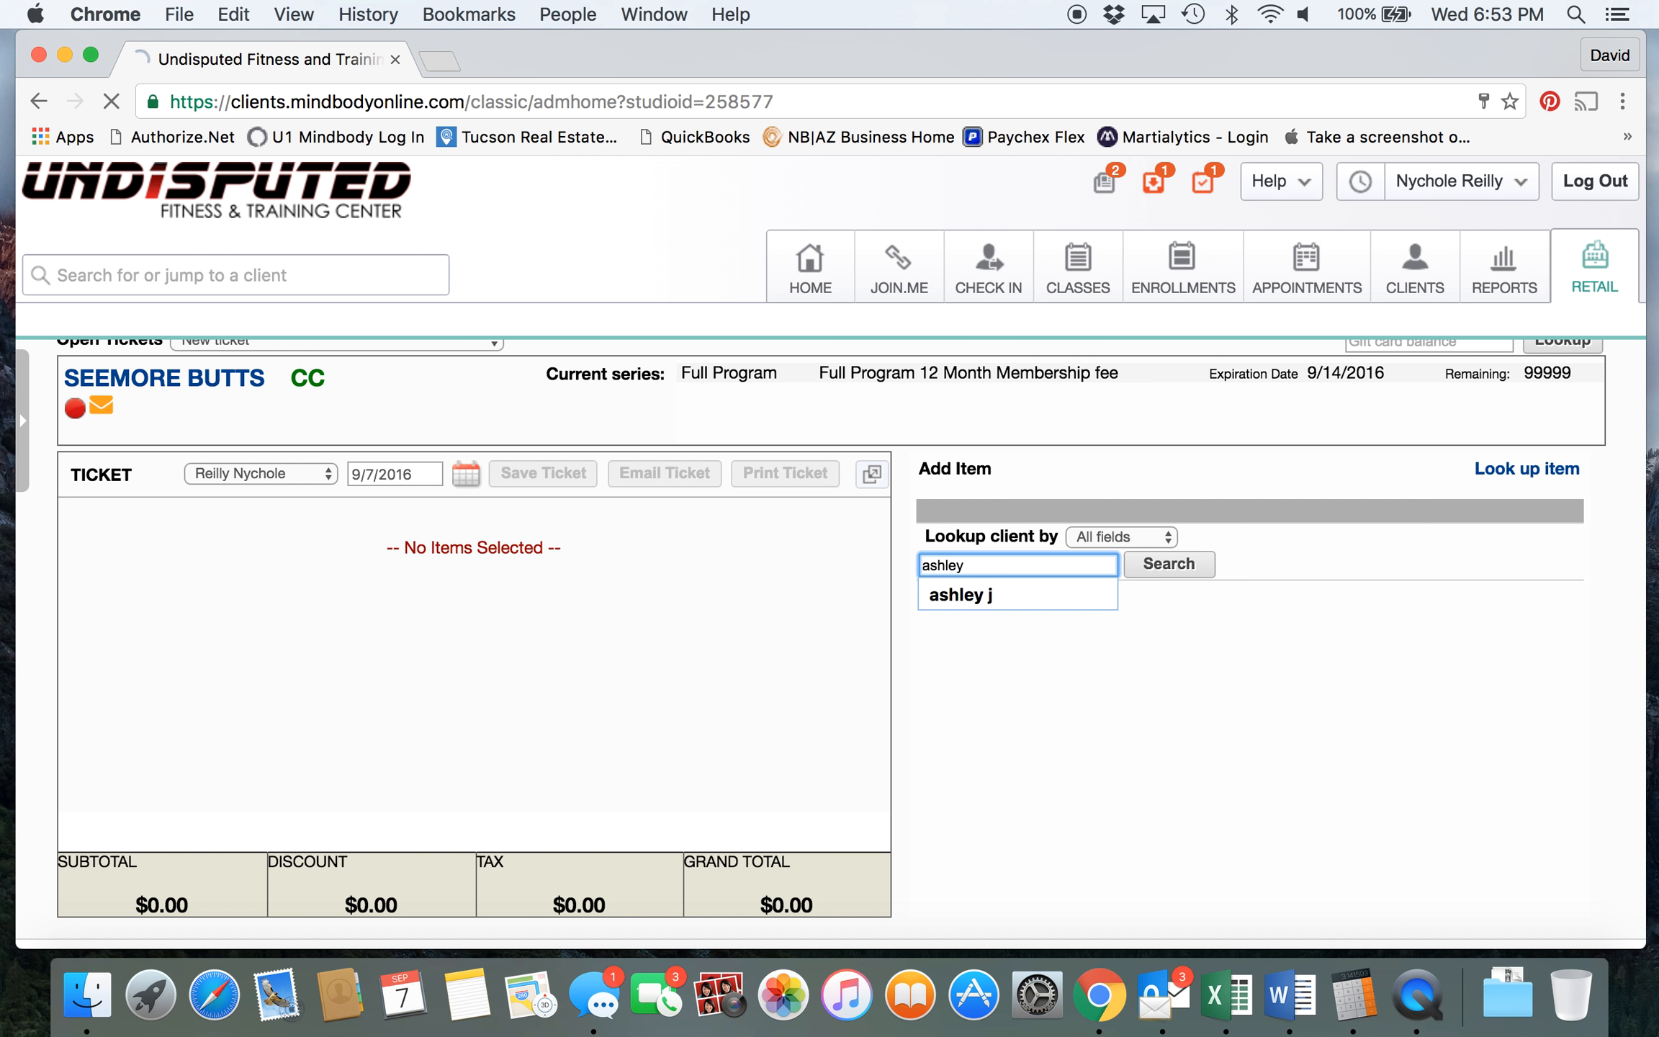
pyautogui.press('Return')
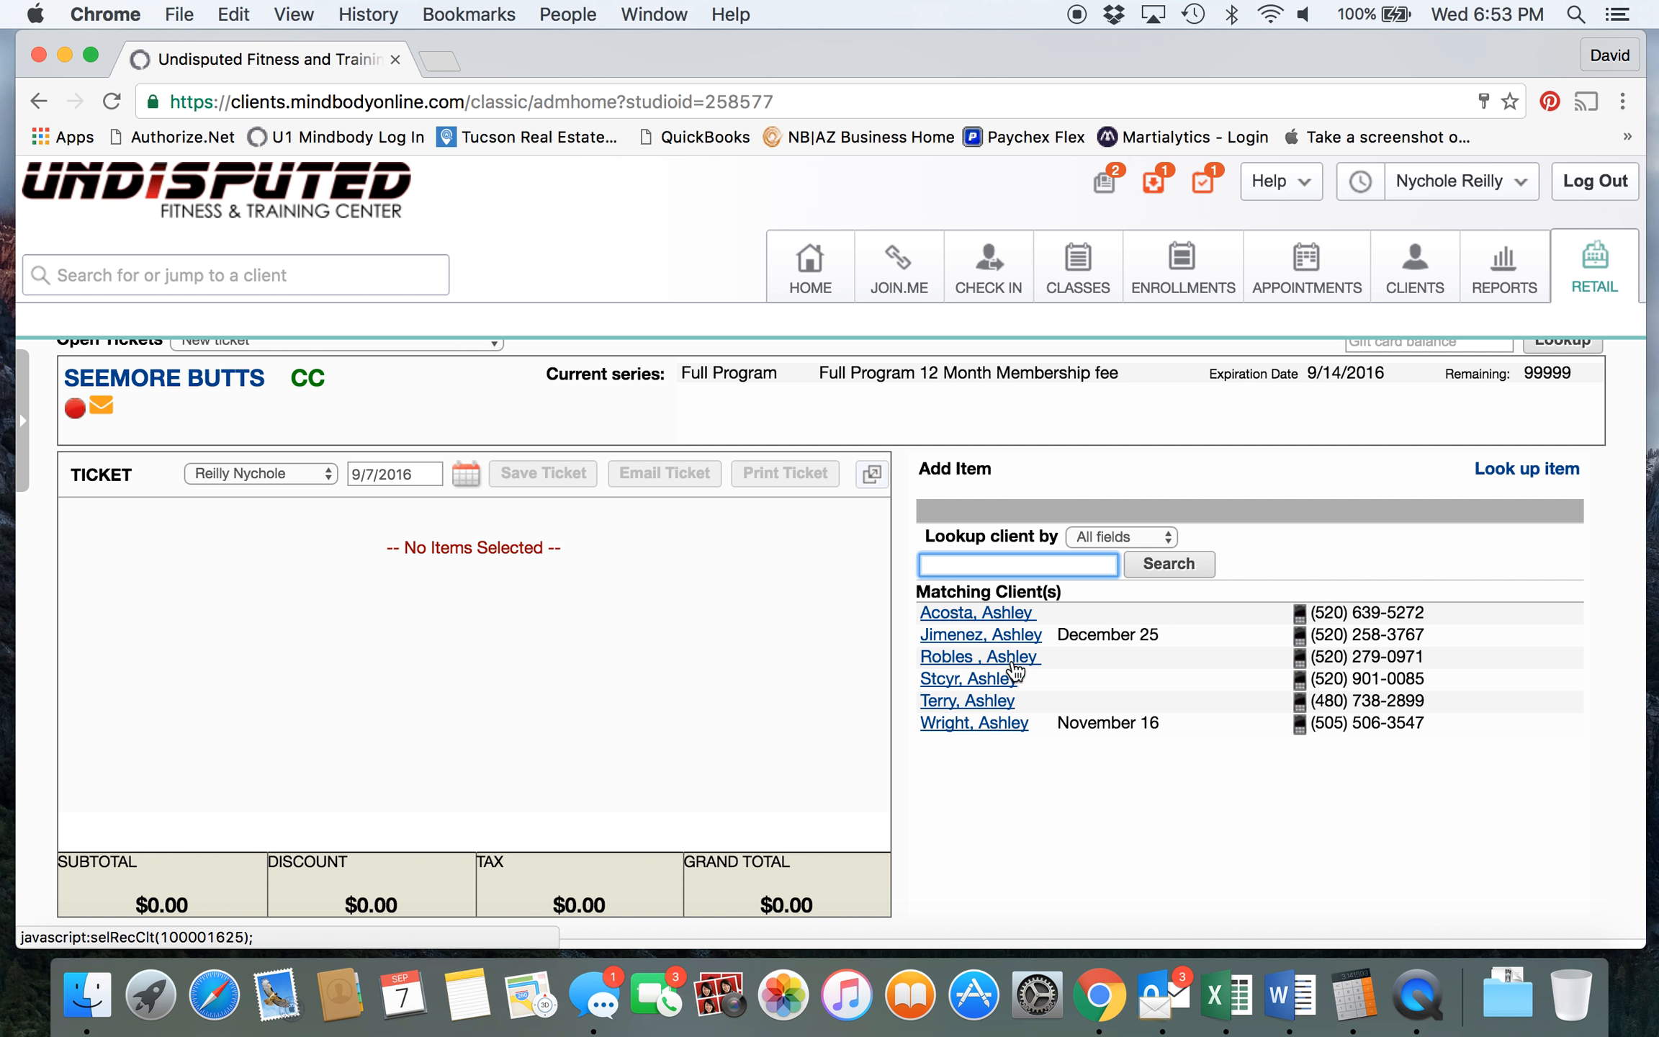
pyautogui.click(996, 613)
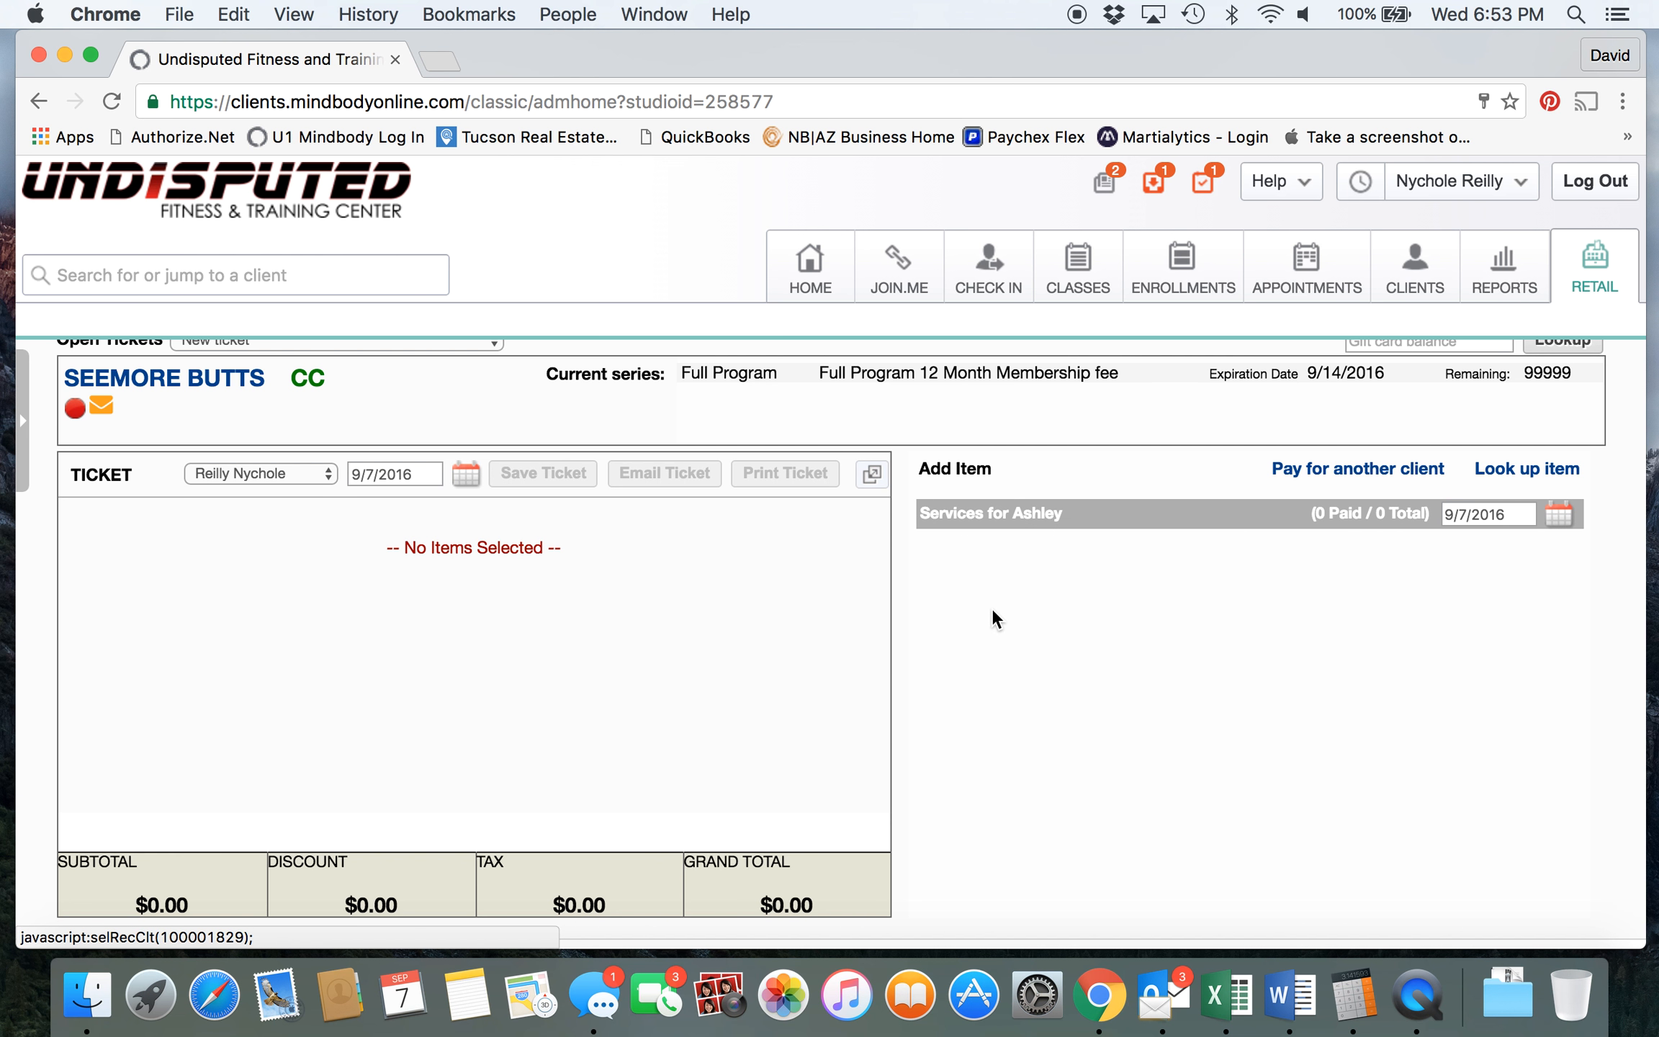
# Step: Choose the 1st Add-On Striking 12-Month Membership contract for the second client and pro-rate it from 9/7/2016
pyautogui.click(1513, 476)
pyautogui.click(1303, 508)
pyautogui.click(1128, 574)
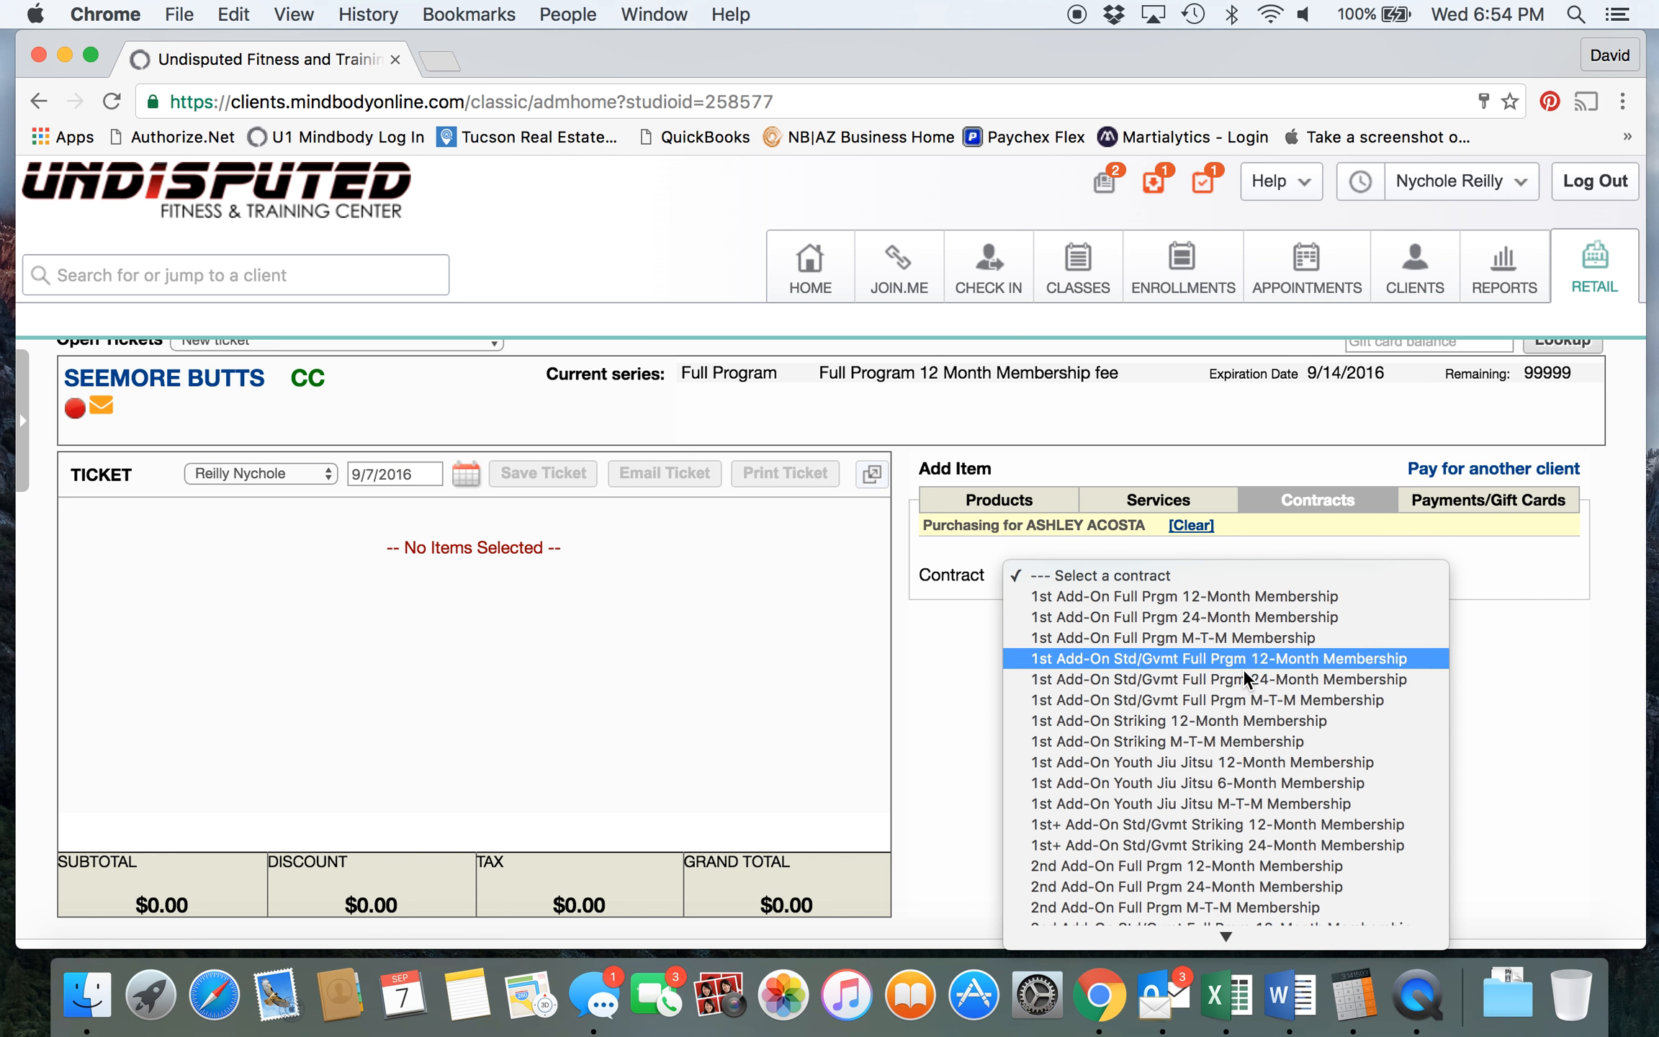
pyautogui.scroll(-5, 1240, 678)
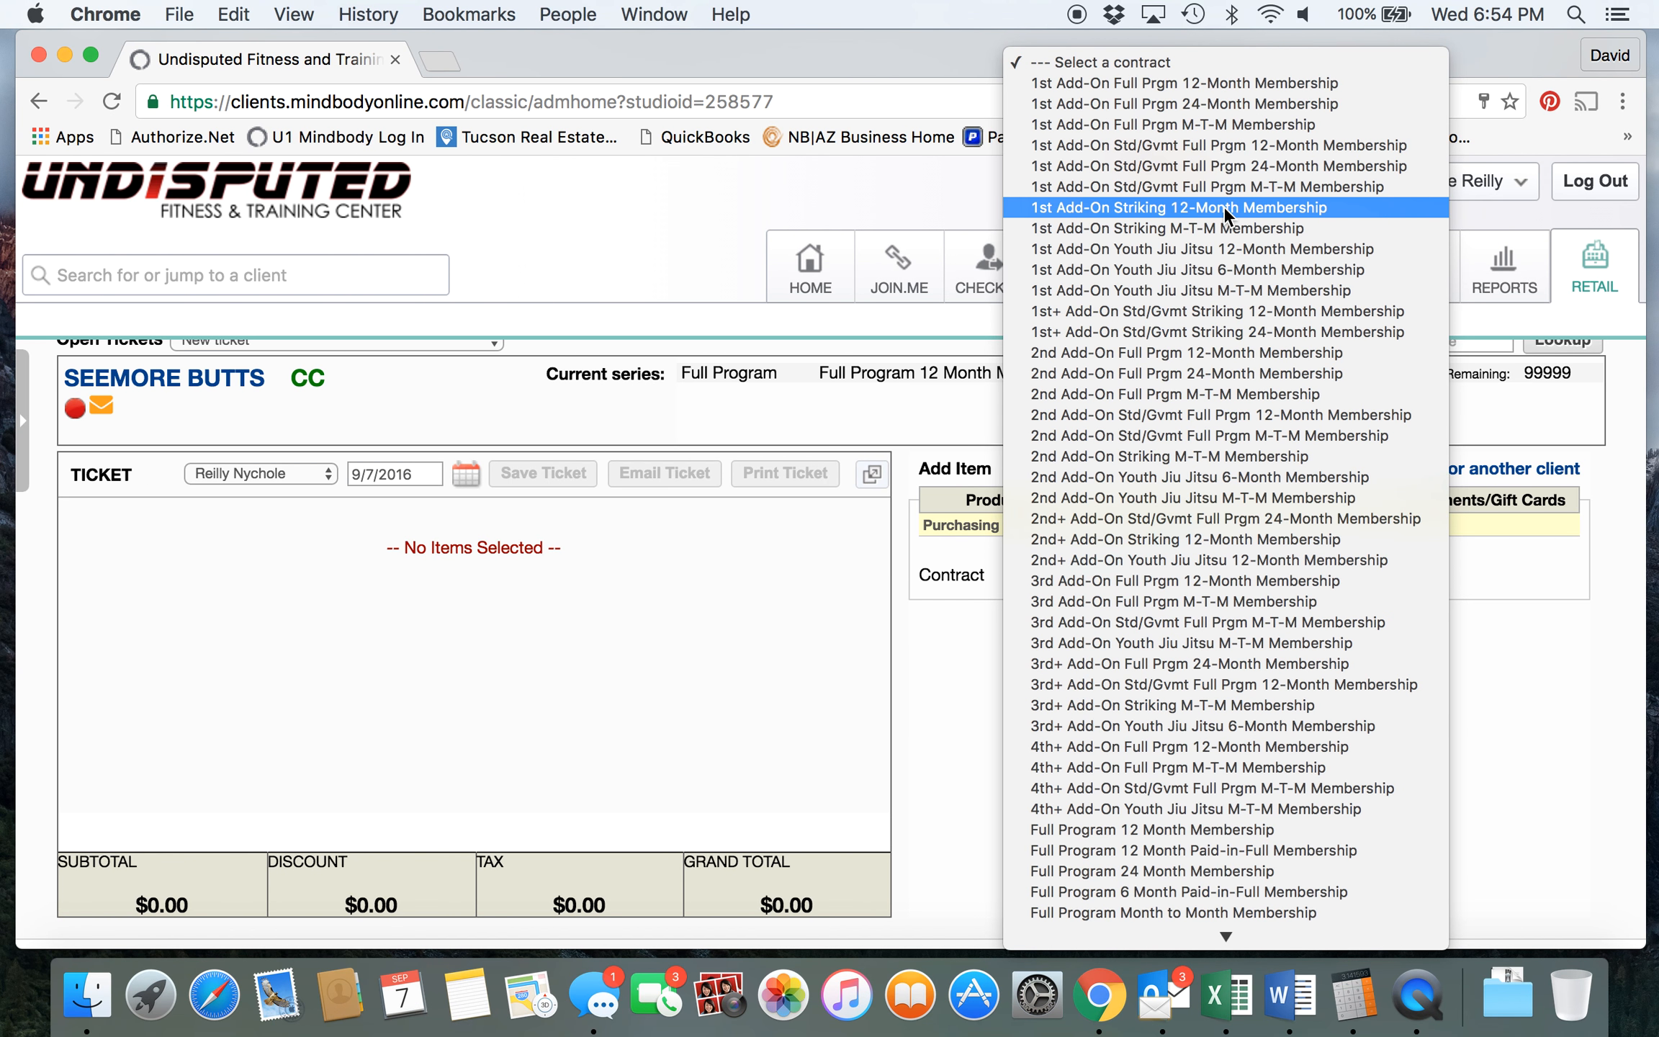
pyautogui.click(1197, 207)
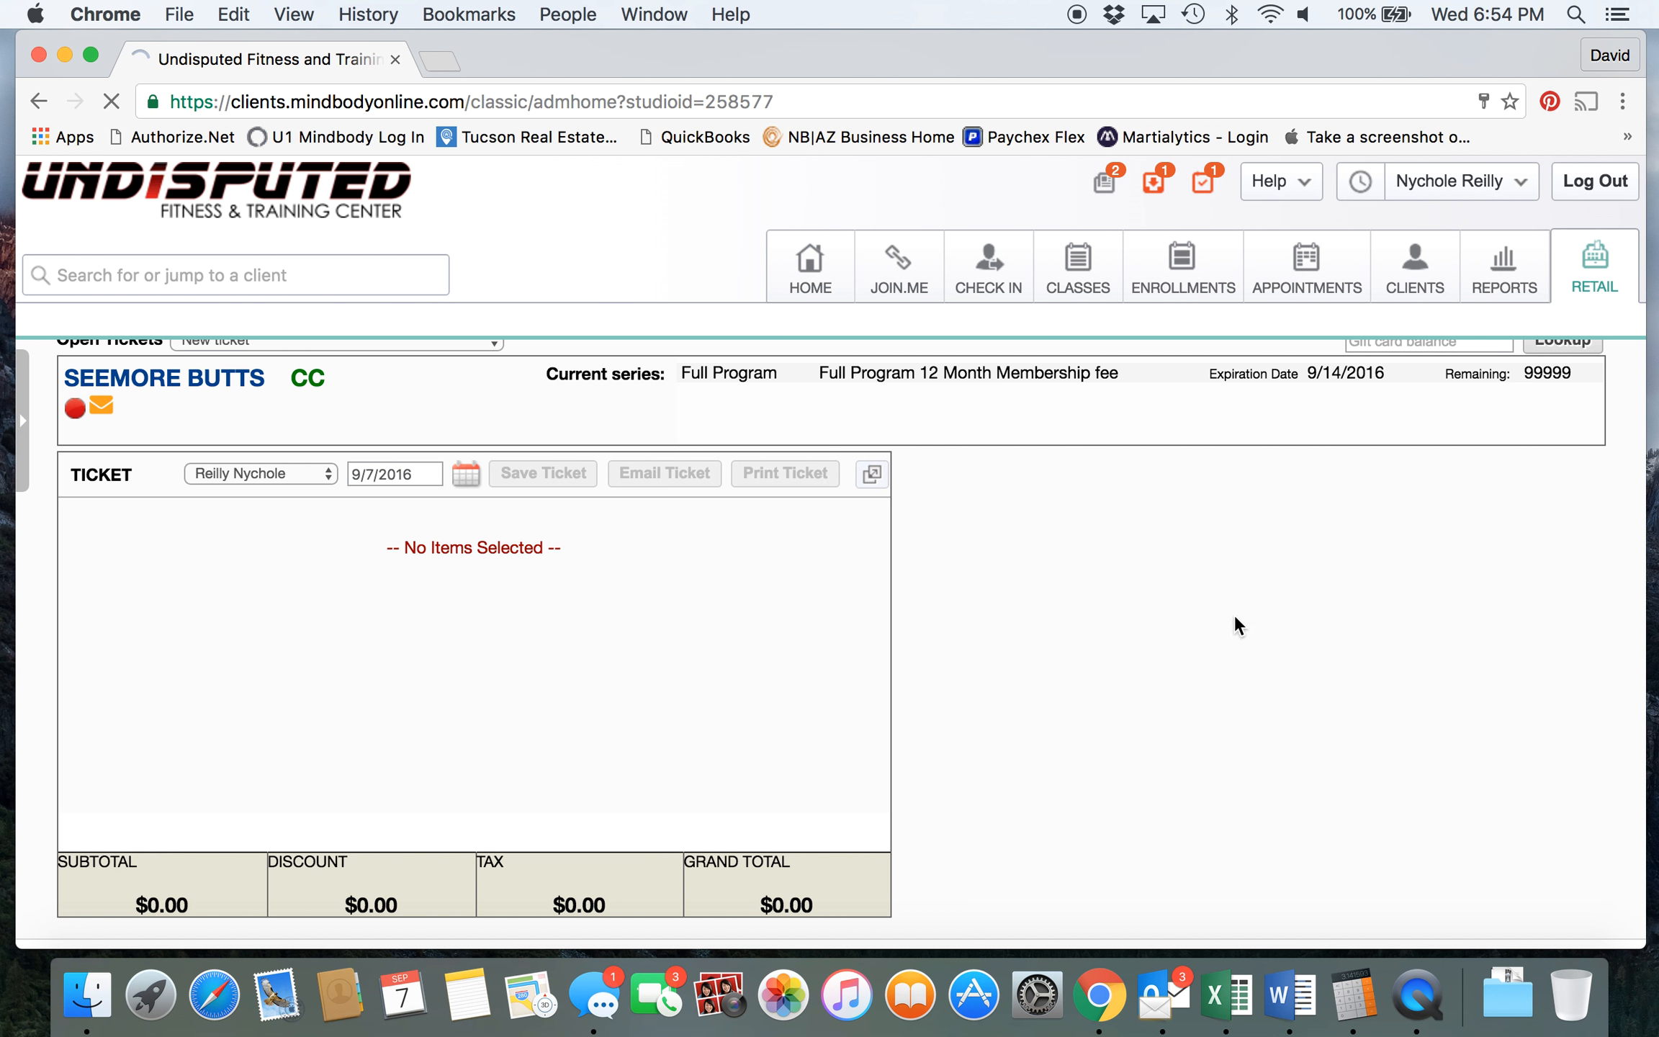
pyautogui.scroll(-1, 1247, 623)
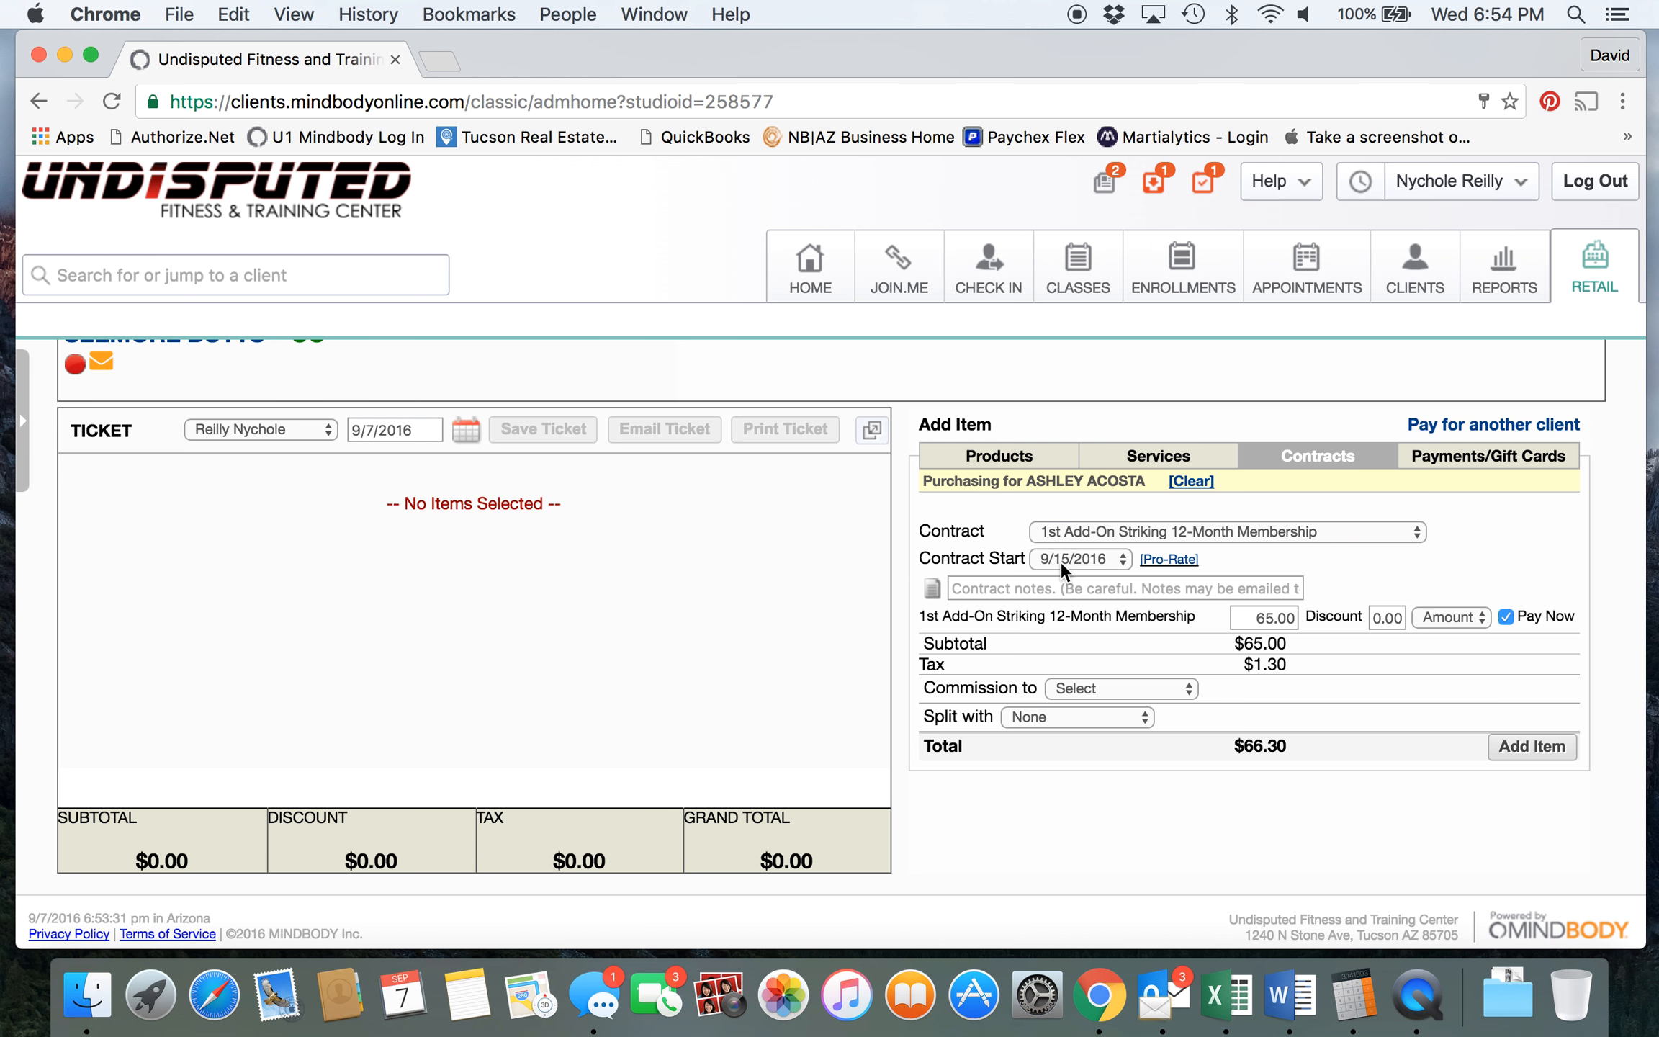
pyautogui.click(1168, 563)
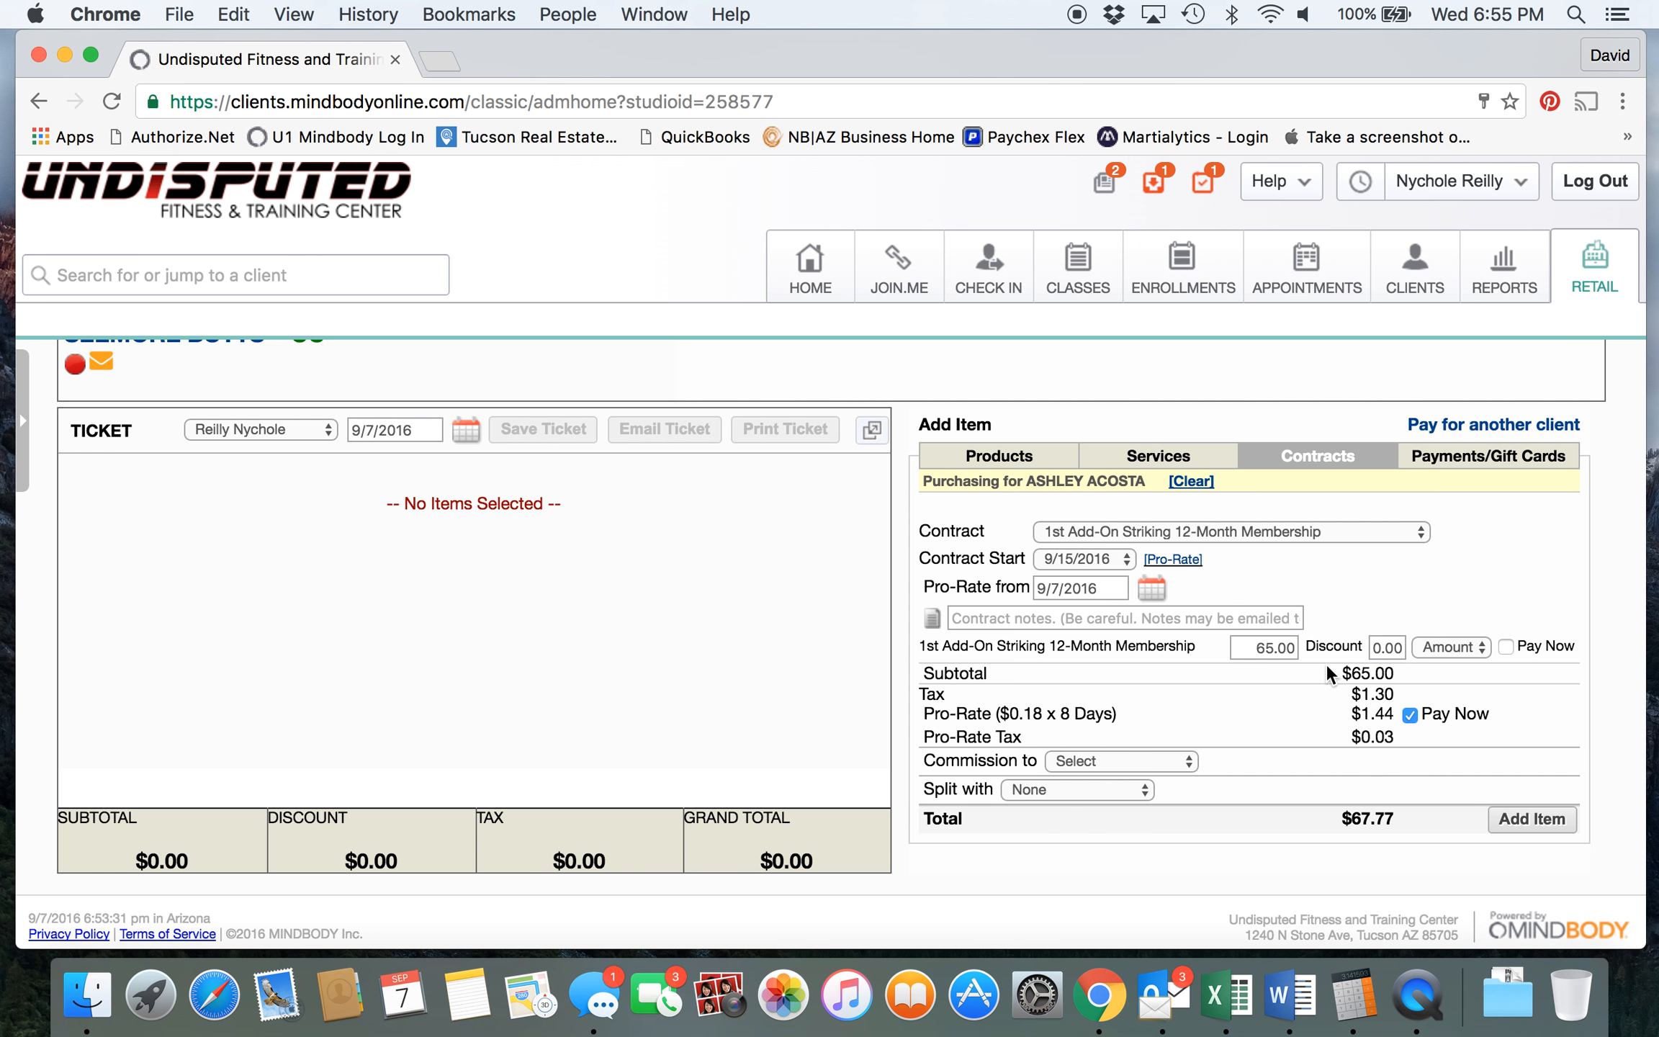
# Step: Assign the add-on contract's commission to the chosen staff member and add the contract to the ticket
pyautogui.click(1179, 758)
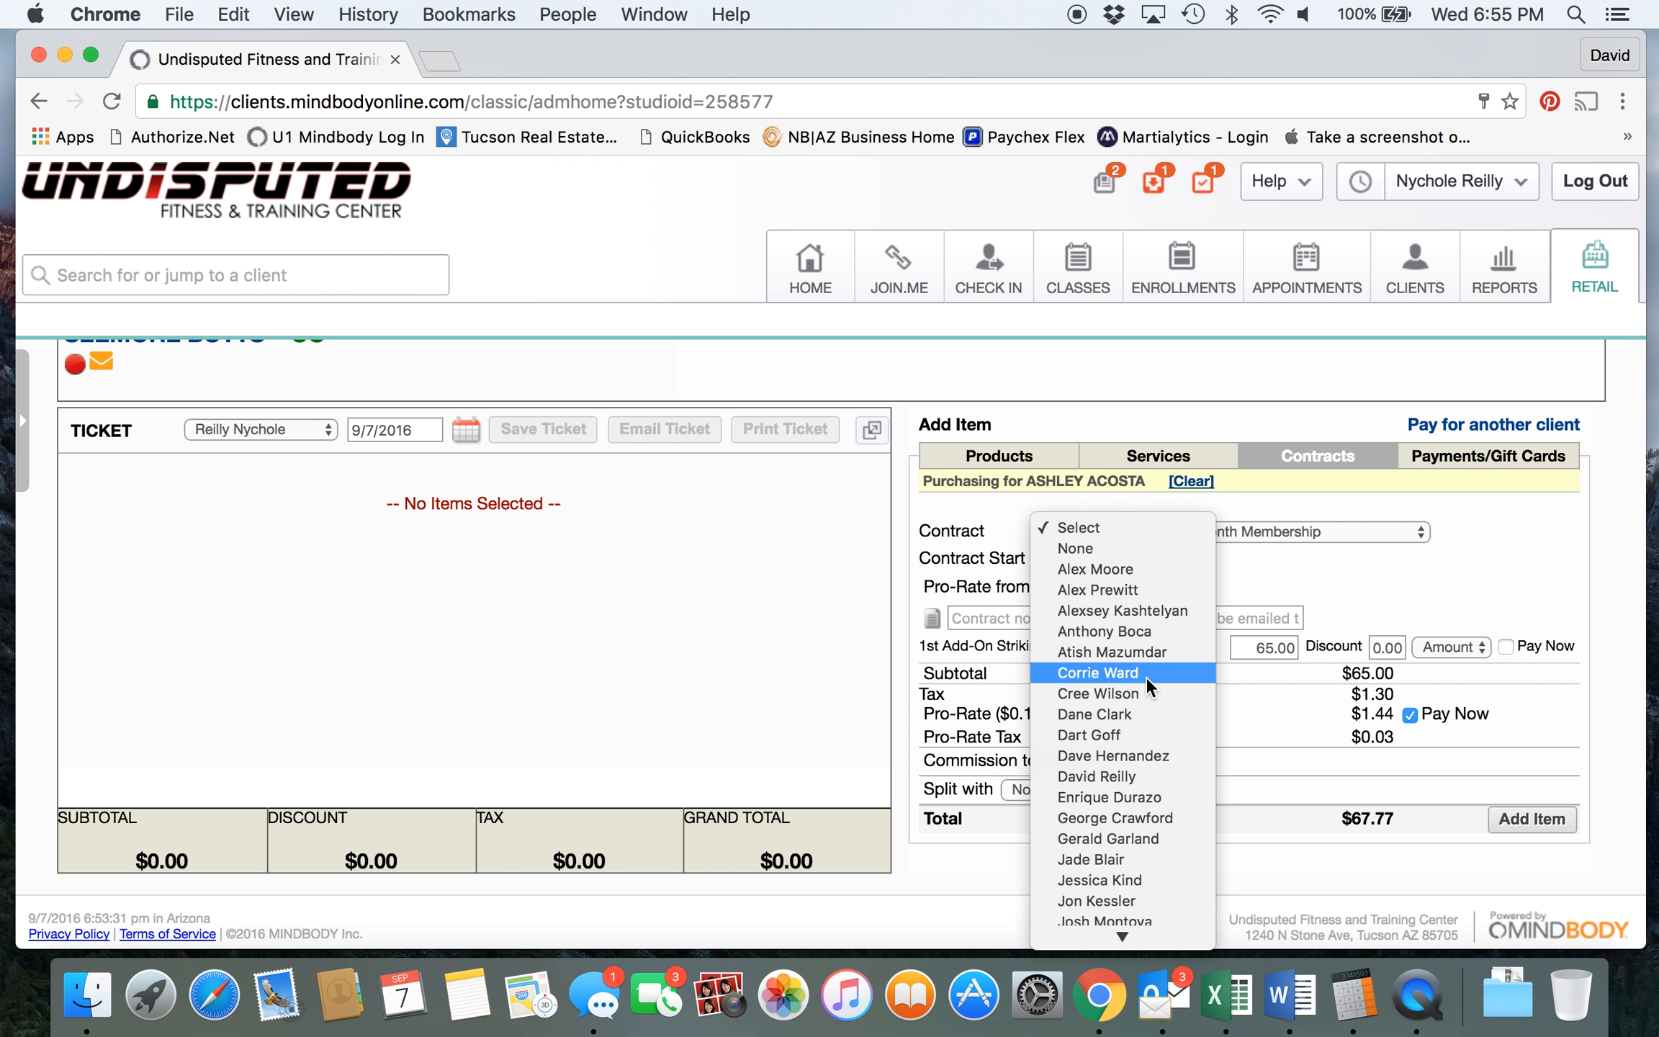
pyautogui.click(1150, 775)
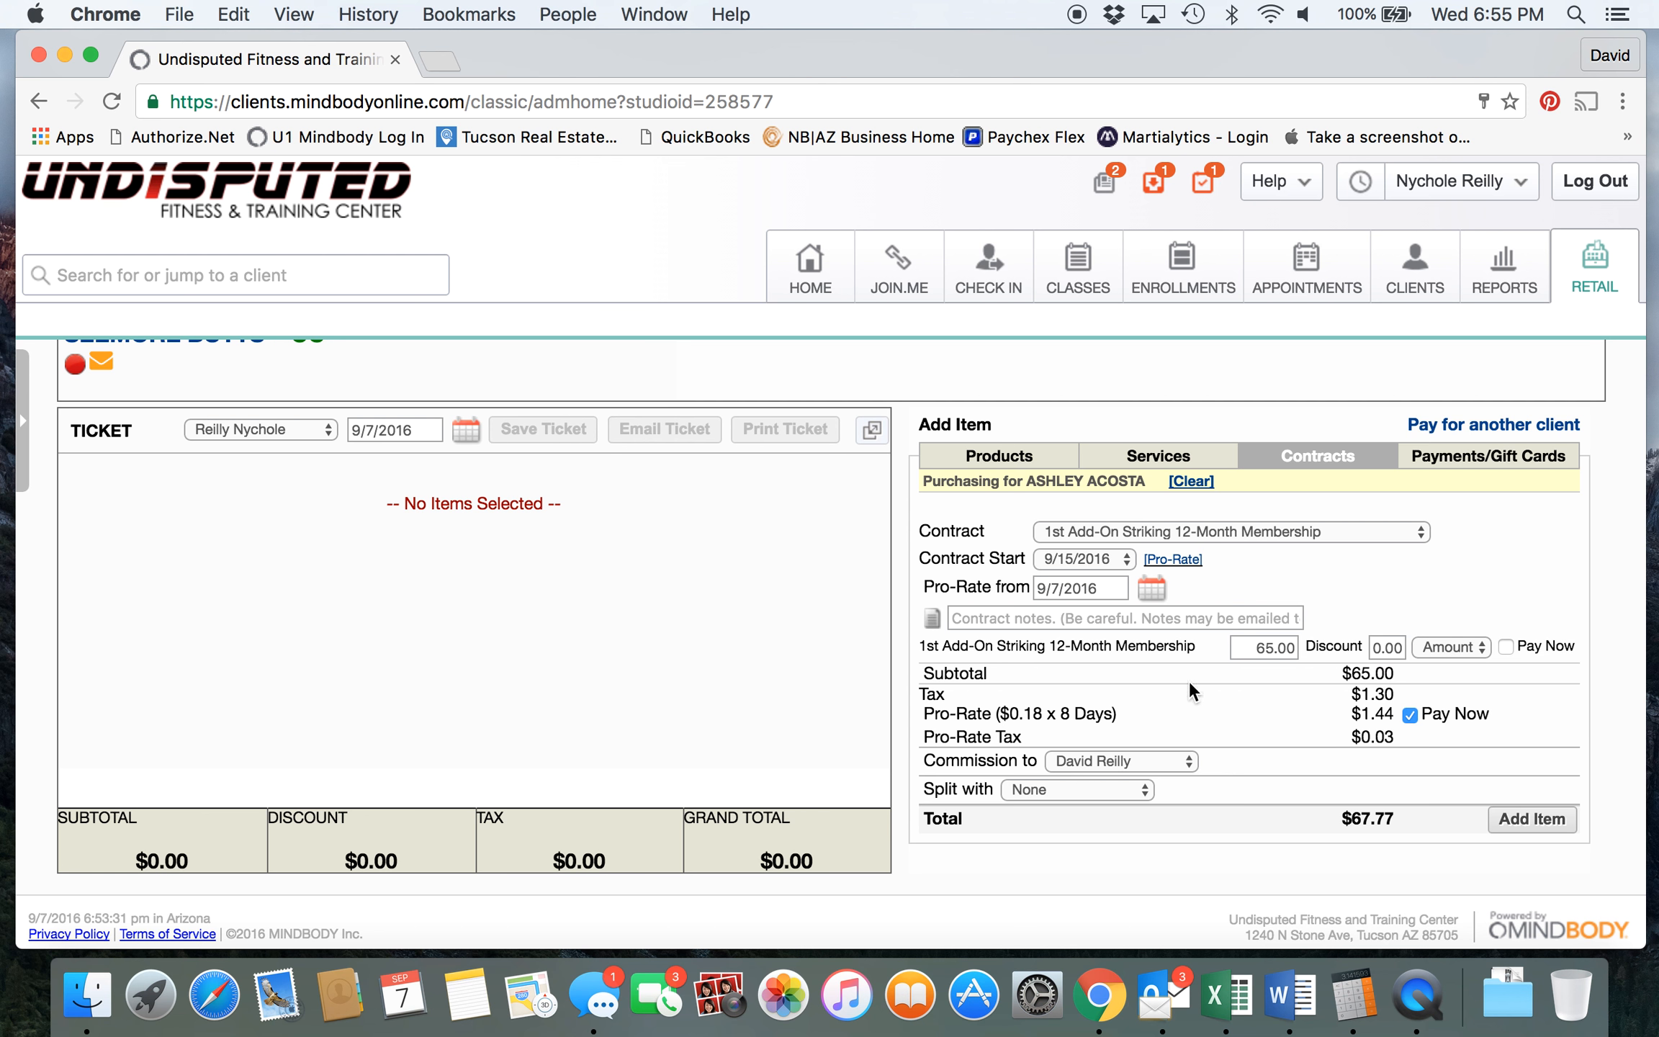
pyautogui.click(1534, 819)
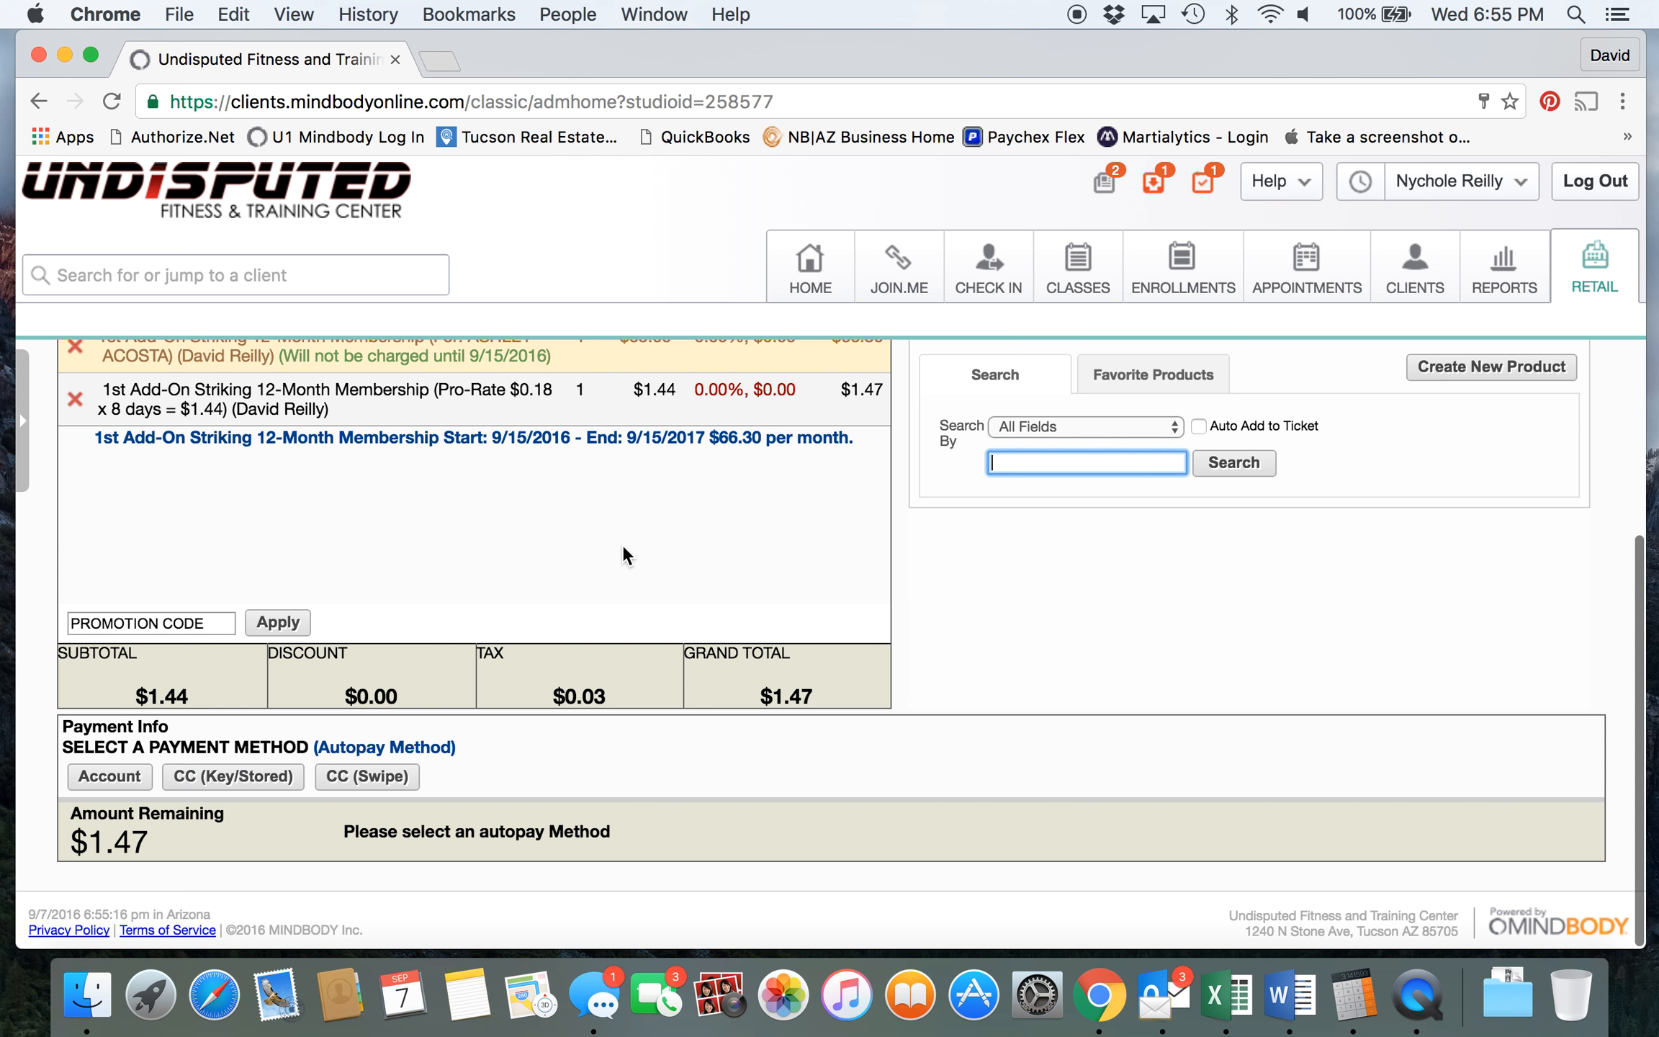
# Step: Use the credit card on file as the autopay method with a charge of 0.00, and put the remaining 1.47 on cash
pyautogui.scroll(3, 623, 544)
pyautogui.scroll(-2, 624, 545)
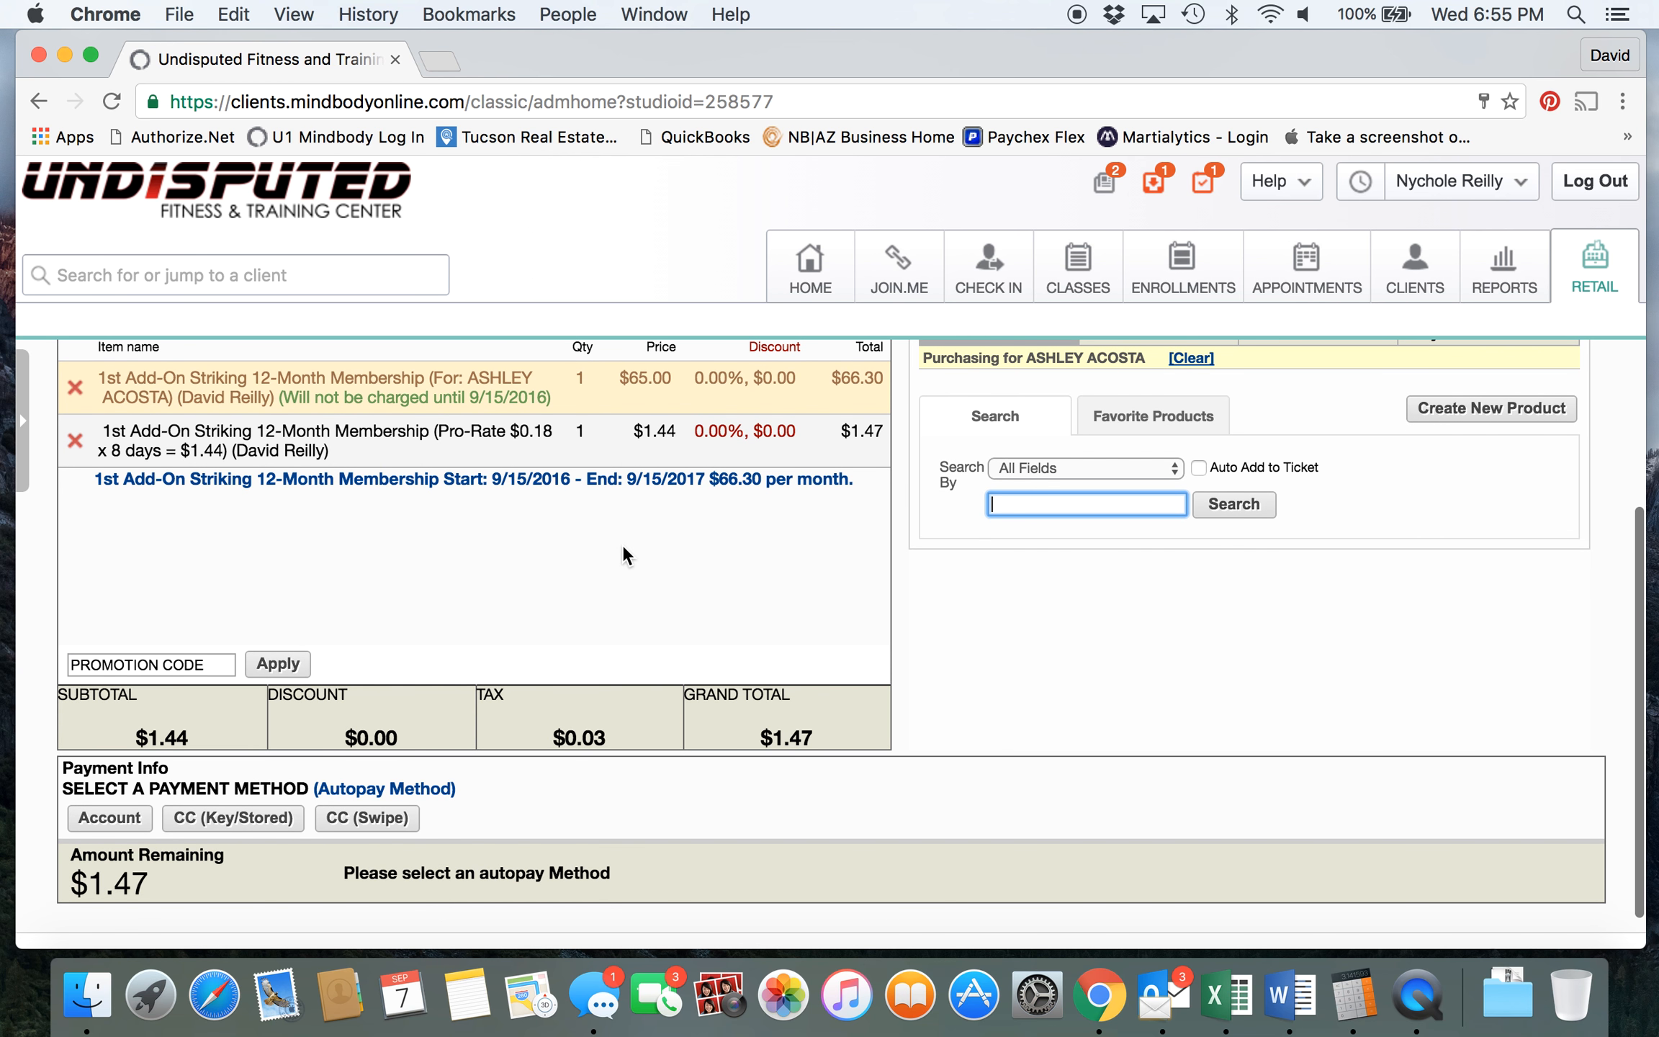
pyautogui.scroll(-1, 624, 547)
pyautogui.click(237, 787)
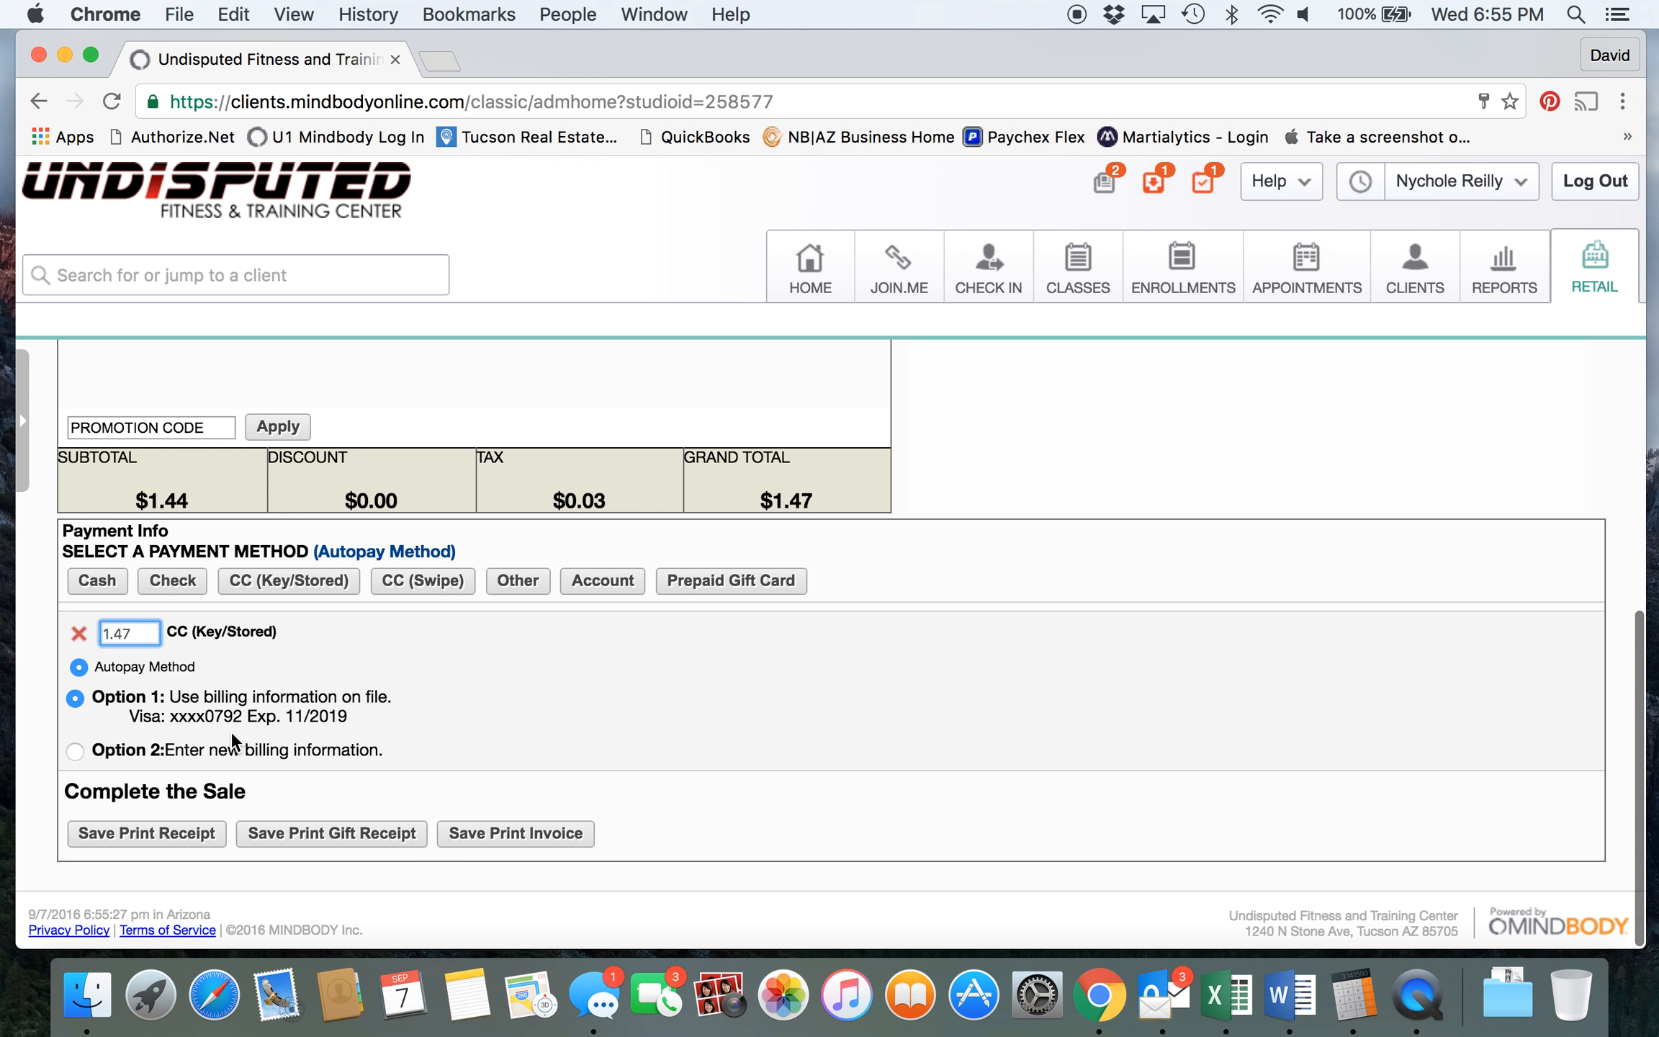
pyautogui.moveTo(138, 634); pyautogui.dragTo(93, 634)
pyautogui.write('0')
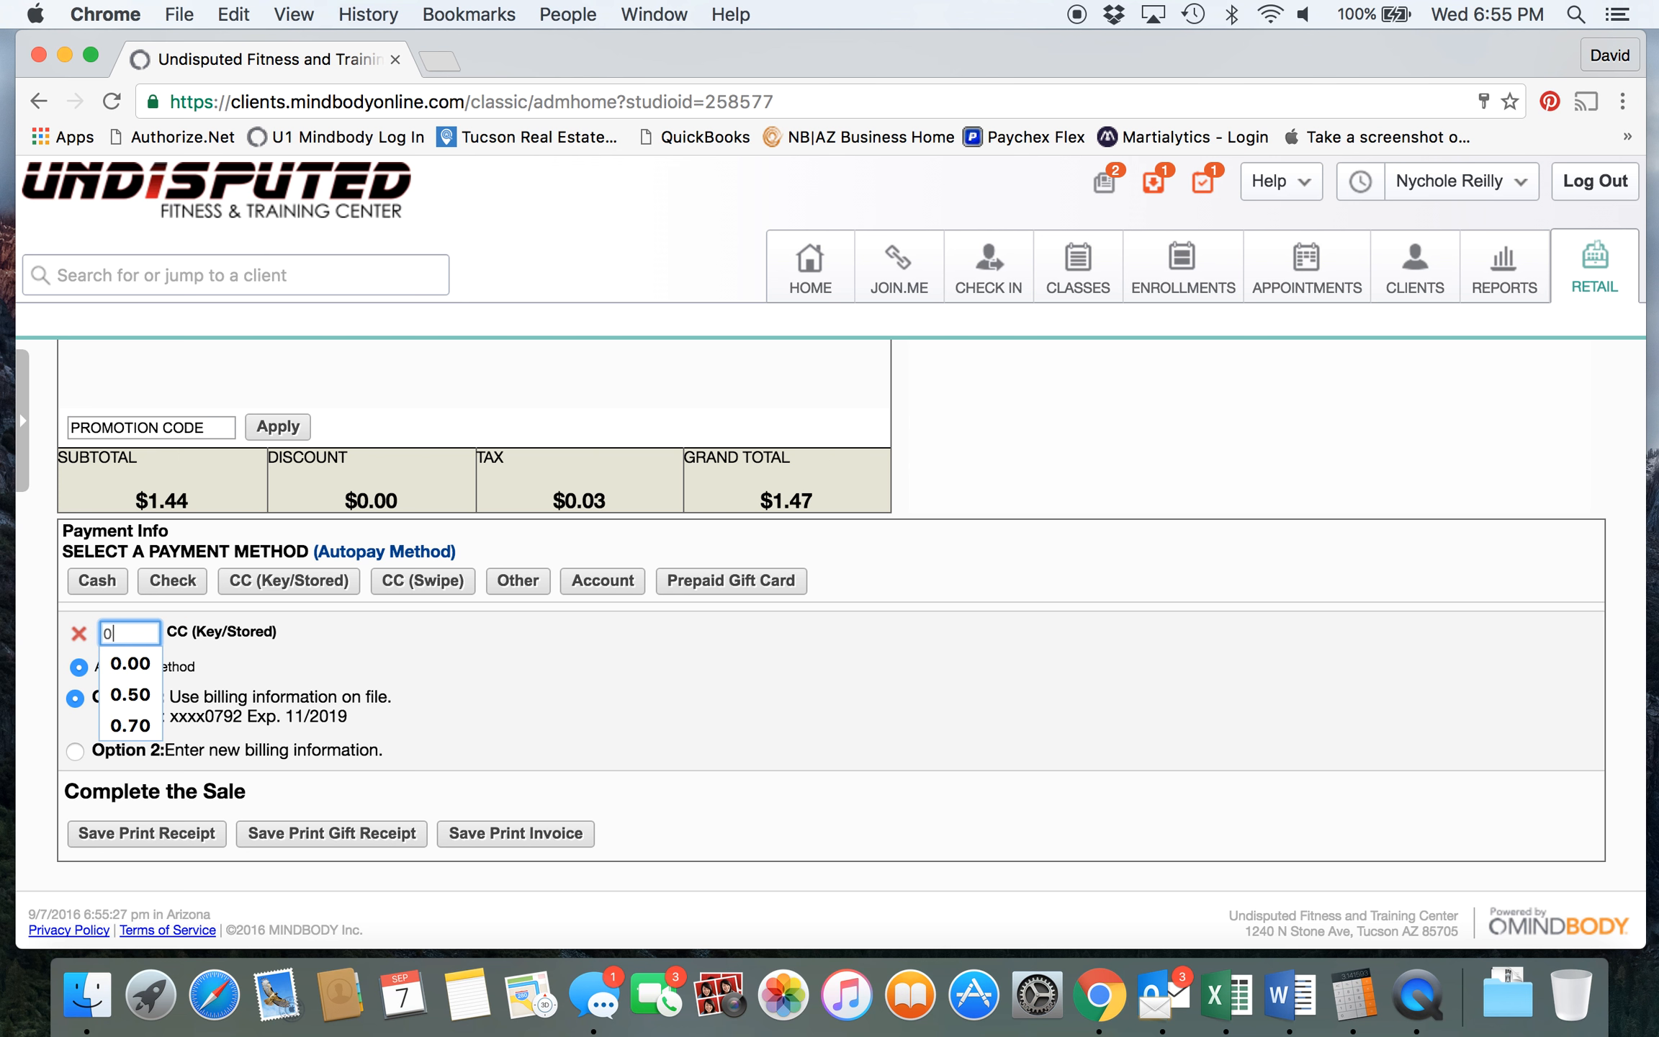
pyautogui.click(511, 679)
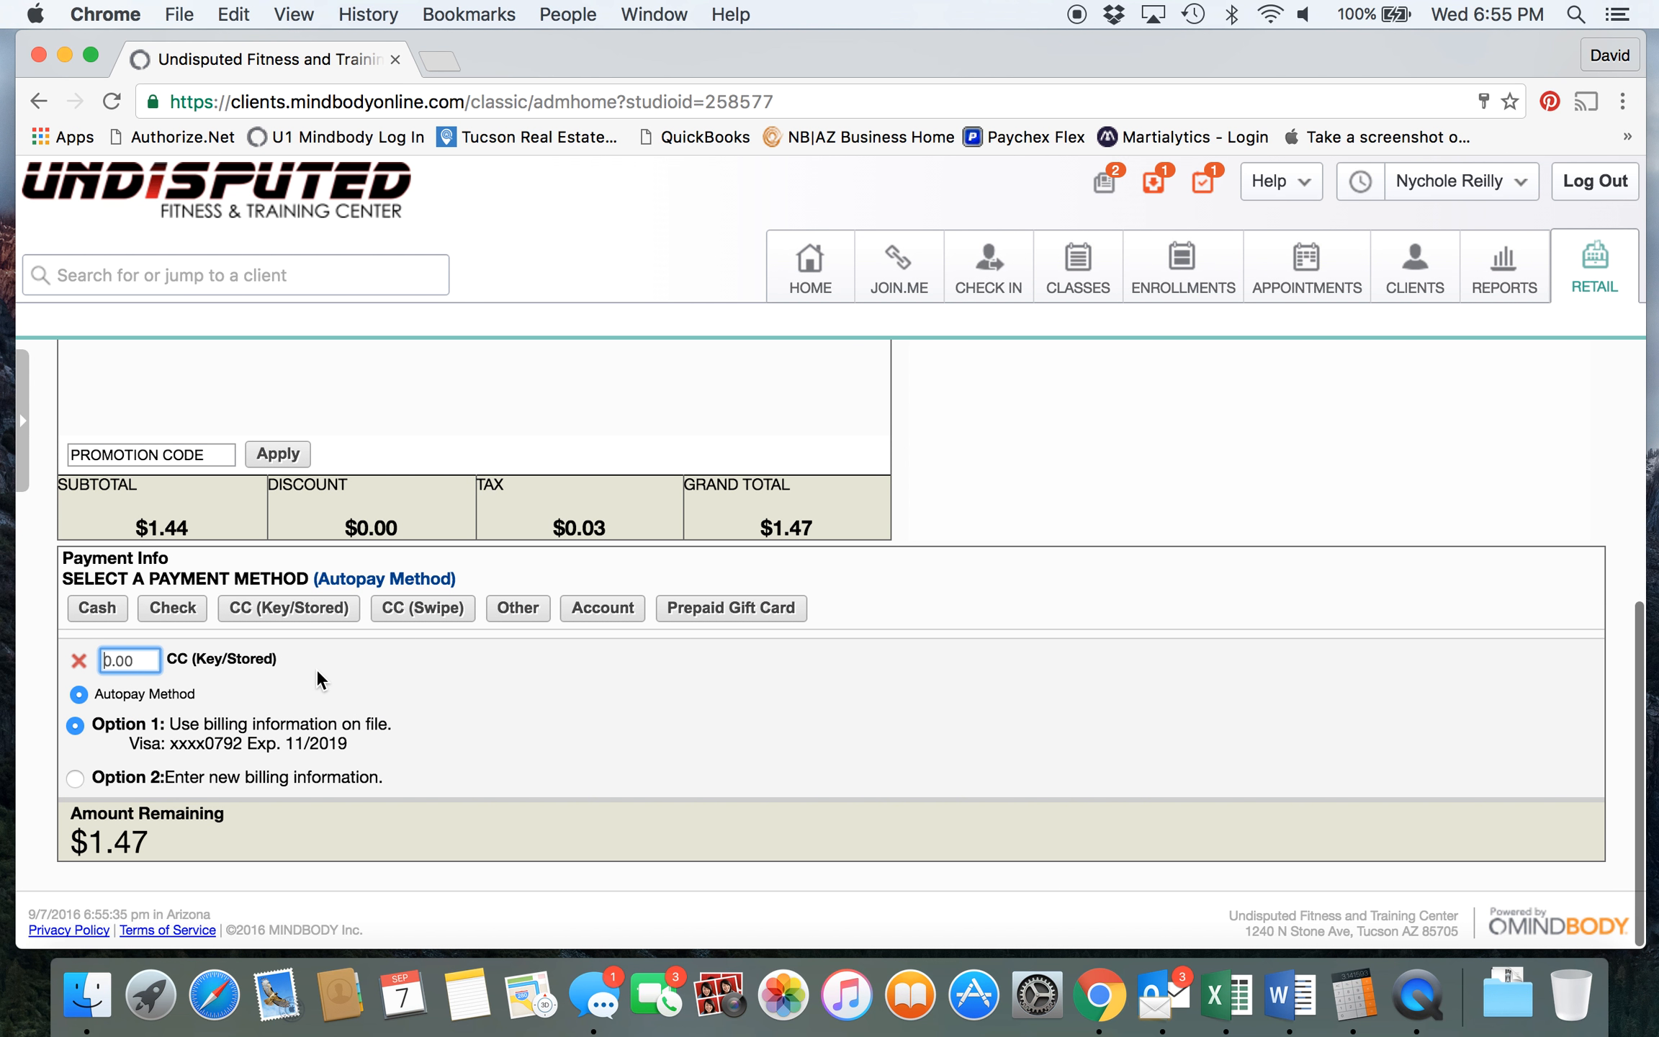
pyautogui.click(99, 612)
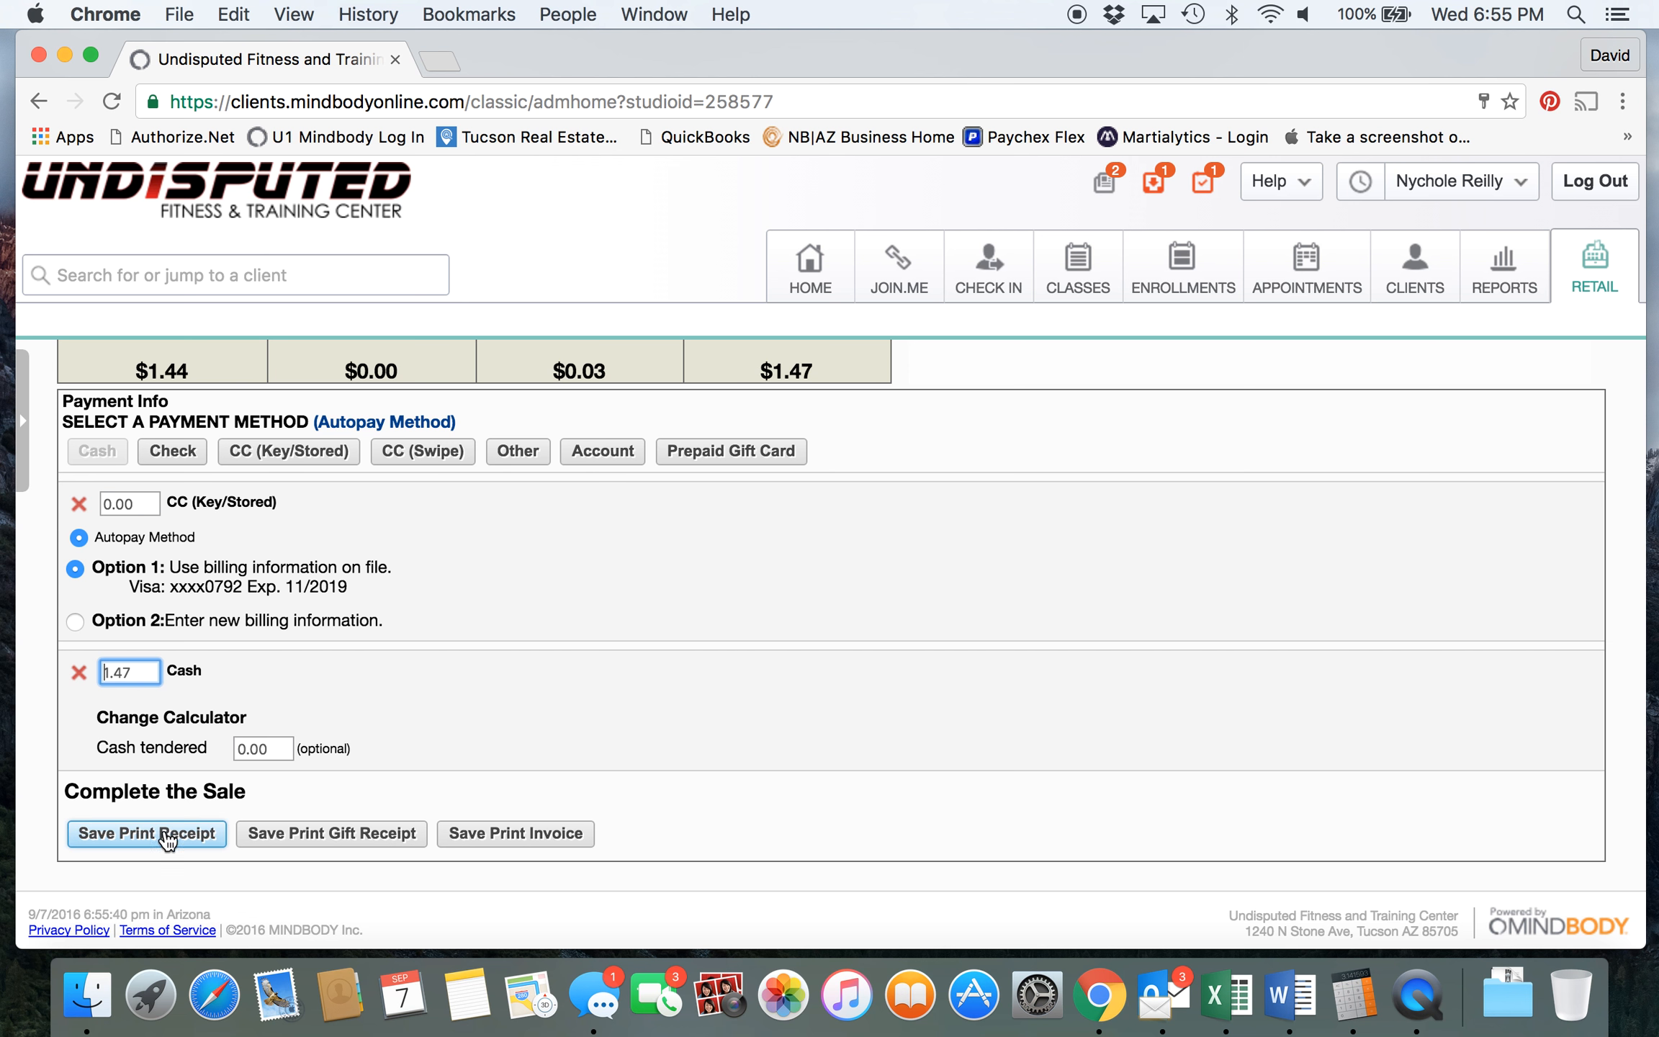
pyautogui.scroll(10, 532, 694)
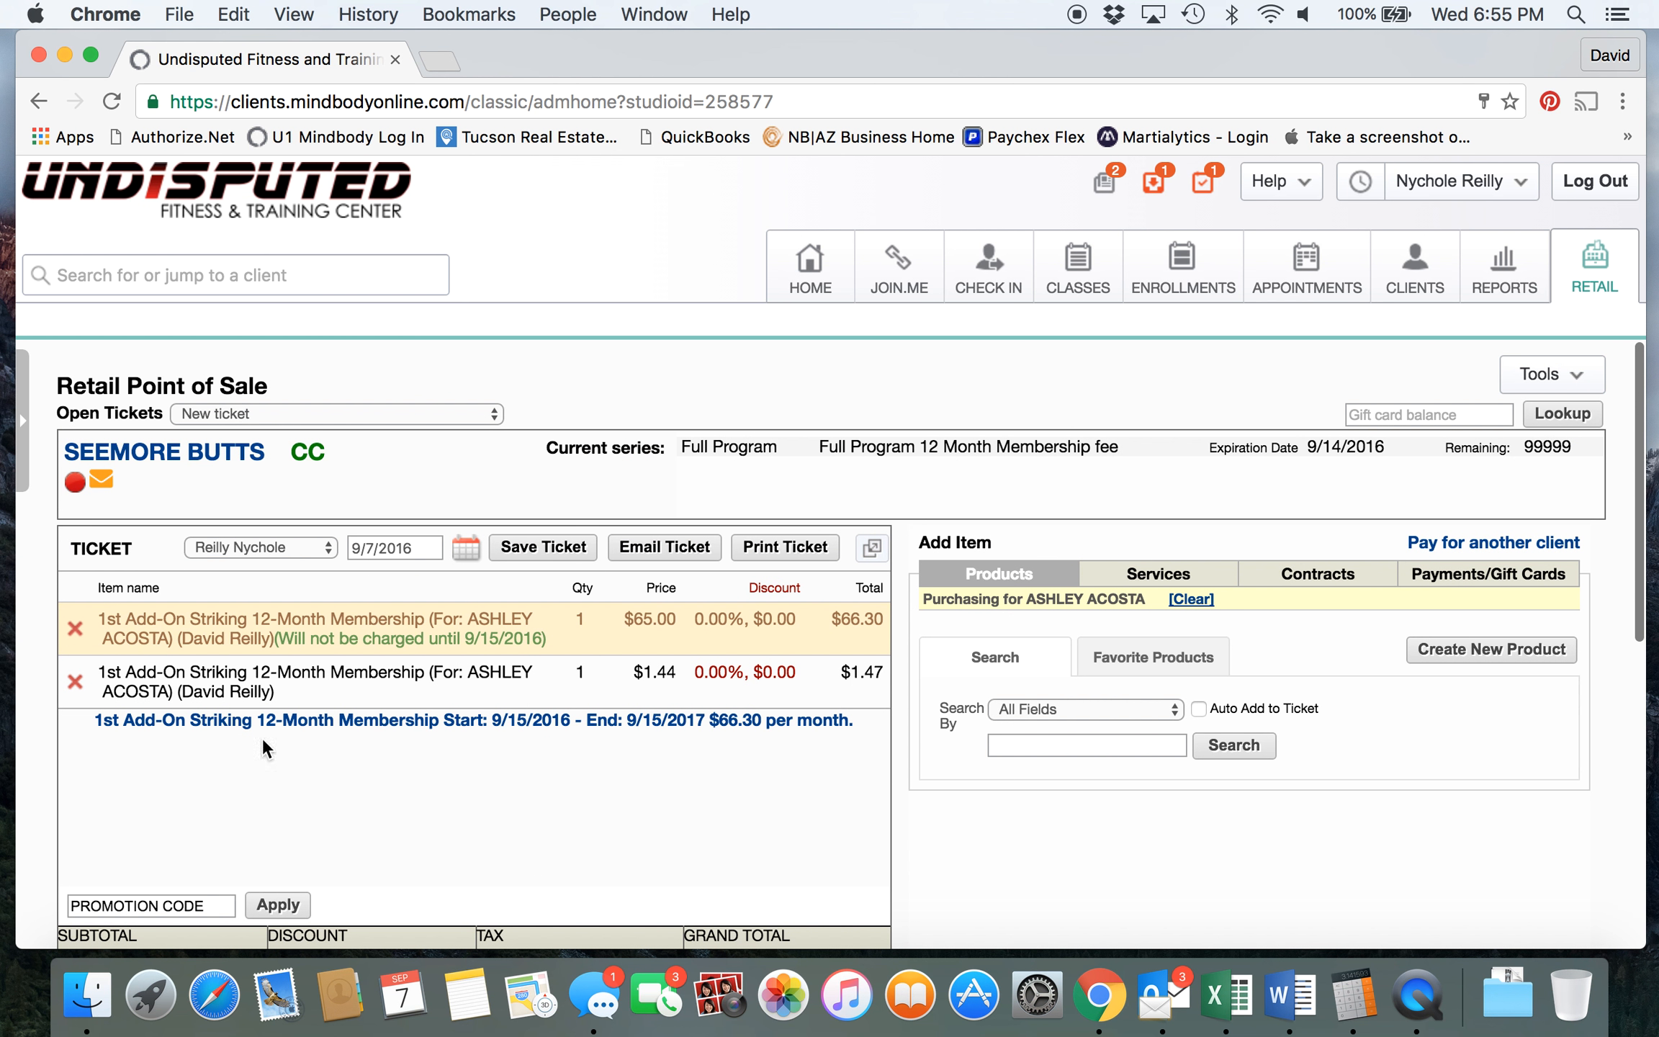